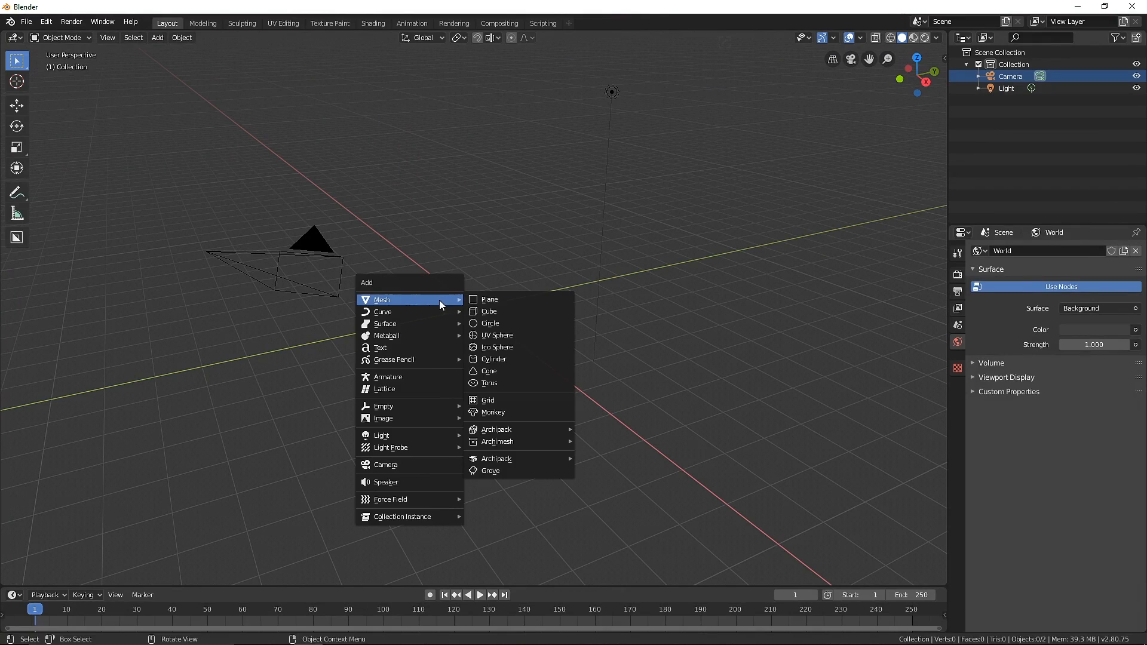
- Add a plane mesh at the origin and scale it up into a large ground surface
click(490, 301)
key(s)
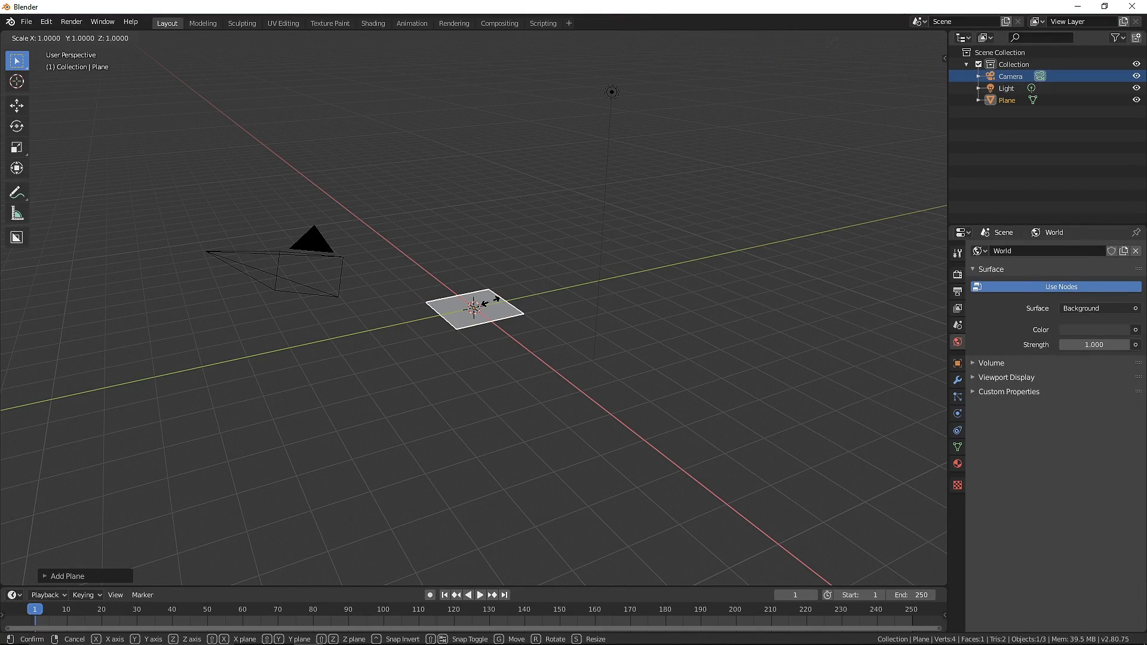
click(653, 305)
scroll(584, 348, down, 5)
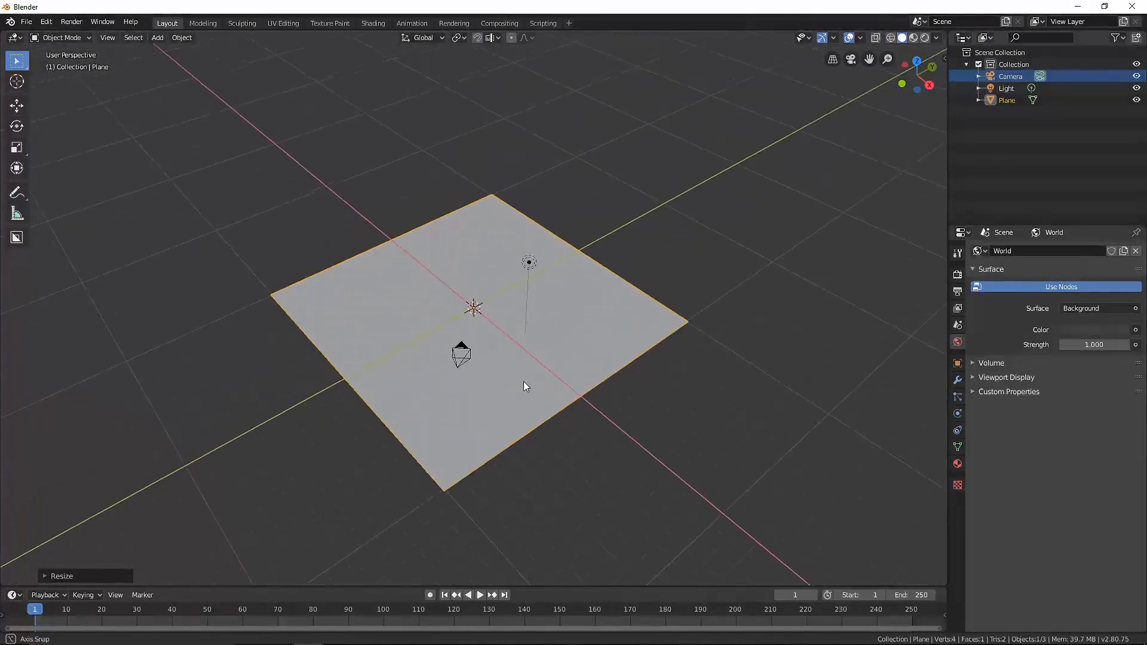
scroll(526, 382, up, 3)
middle_drag(503, 359, 524, 324)
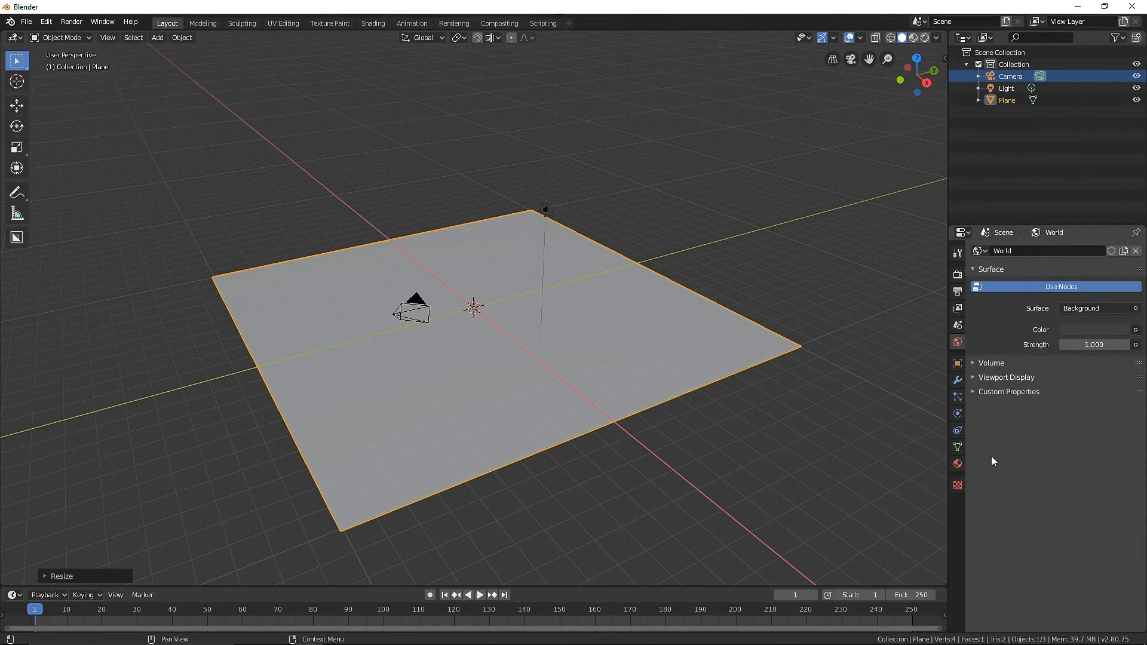
- Create a new material on the plane and name it Puddles
click(958, 464)
click(1017, 301)
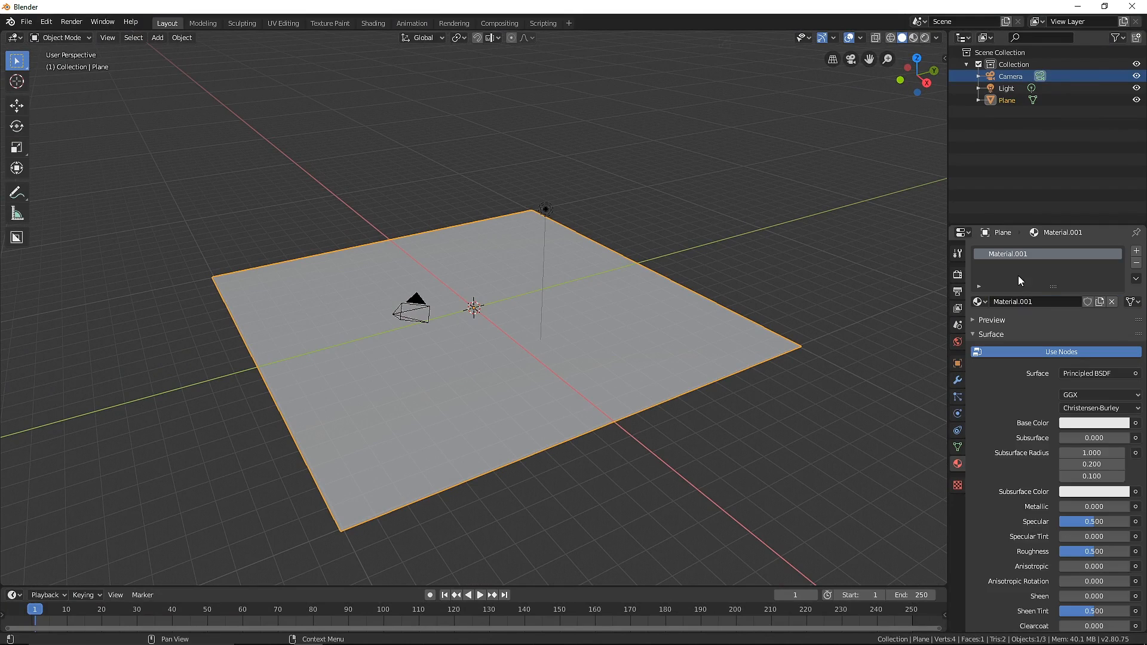
double_click(1028, 301)
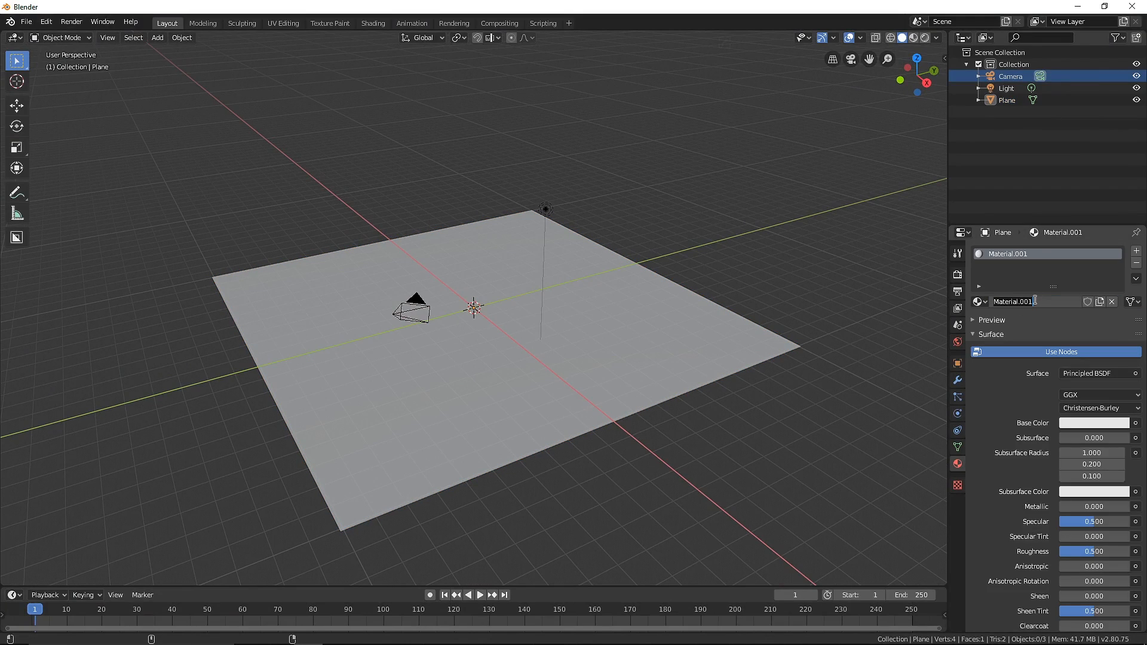
text(Puddles)
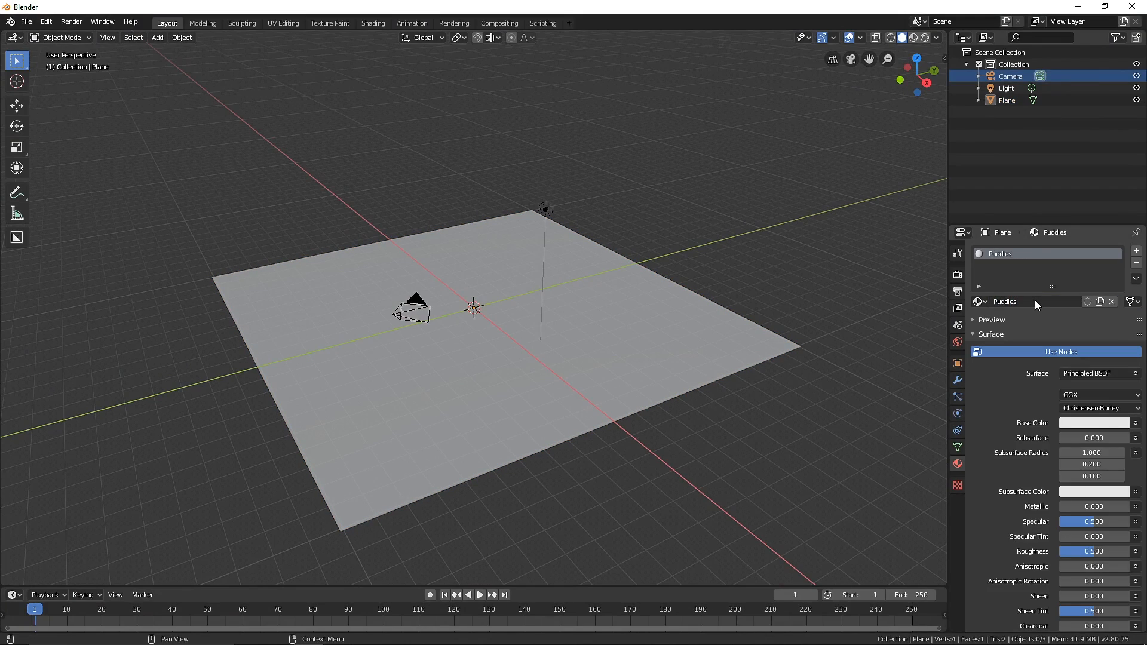
key(Return)
- Switch to the Shading workspace and set its 3D viewport to Rendered shading
scroll(439, 250, up, 2)
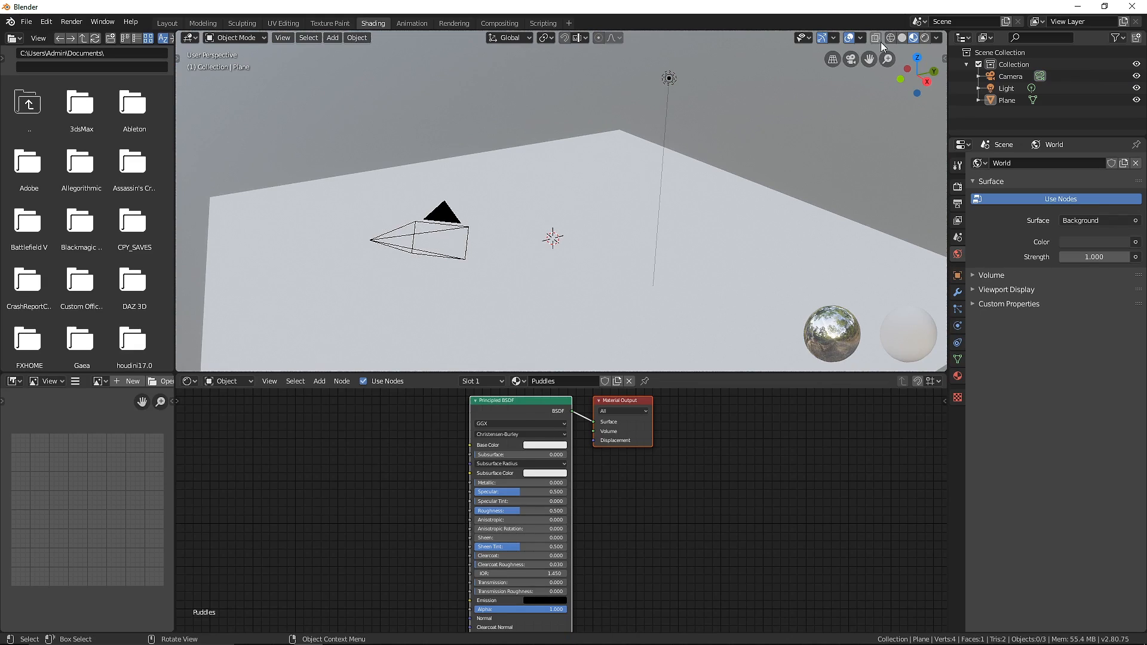
click(902, 38)
middle_drag(511, 217, 574, 185)
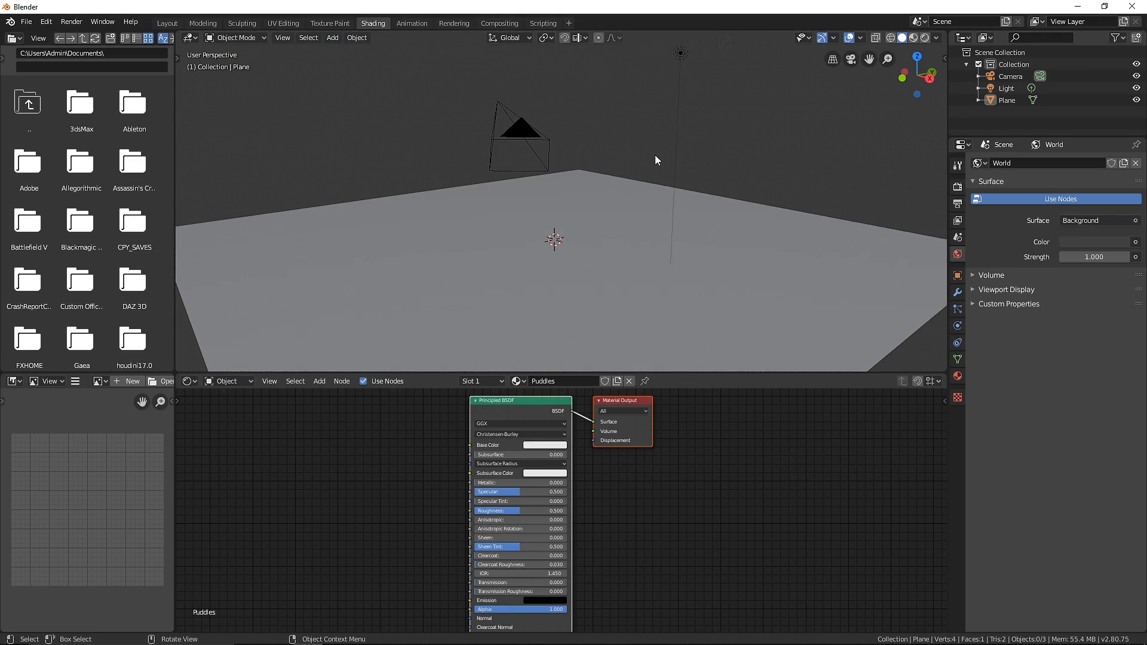
key(z)
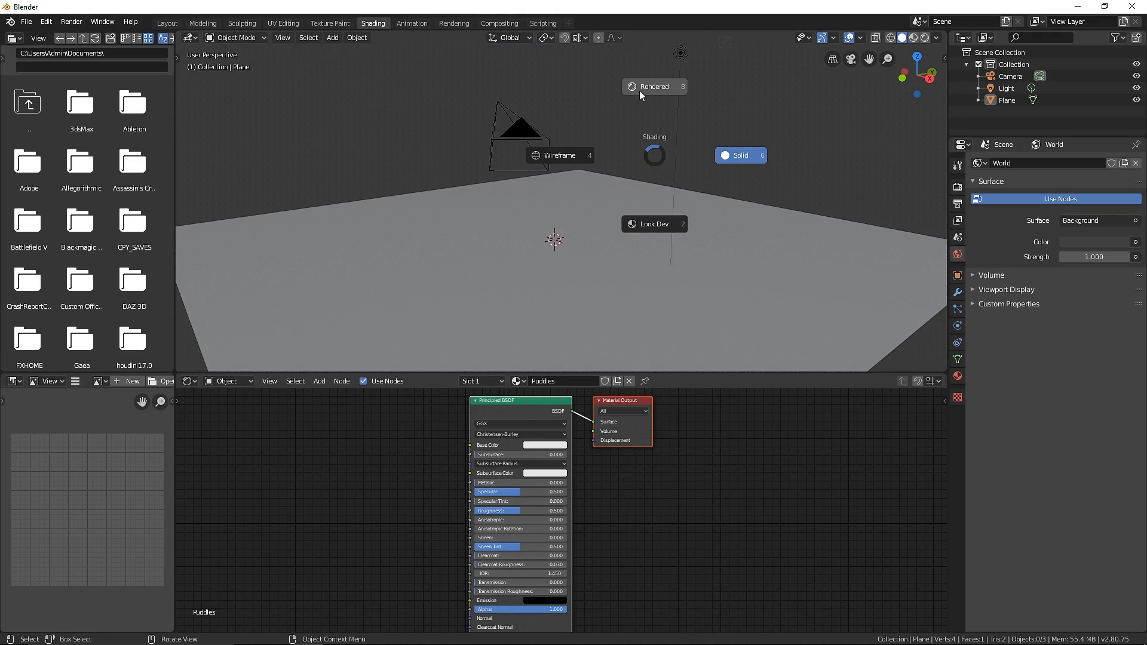
click(647, 88)
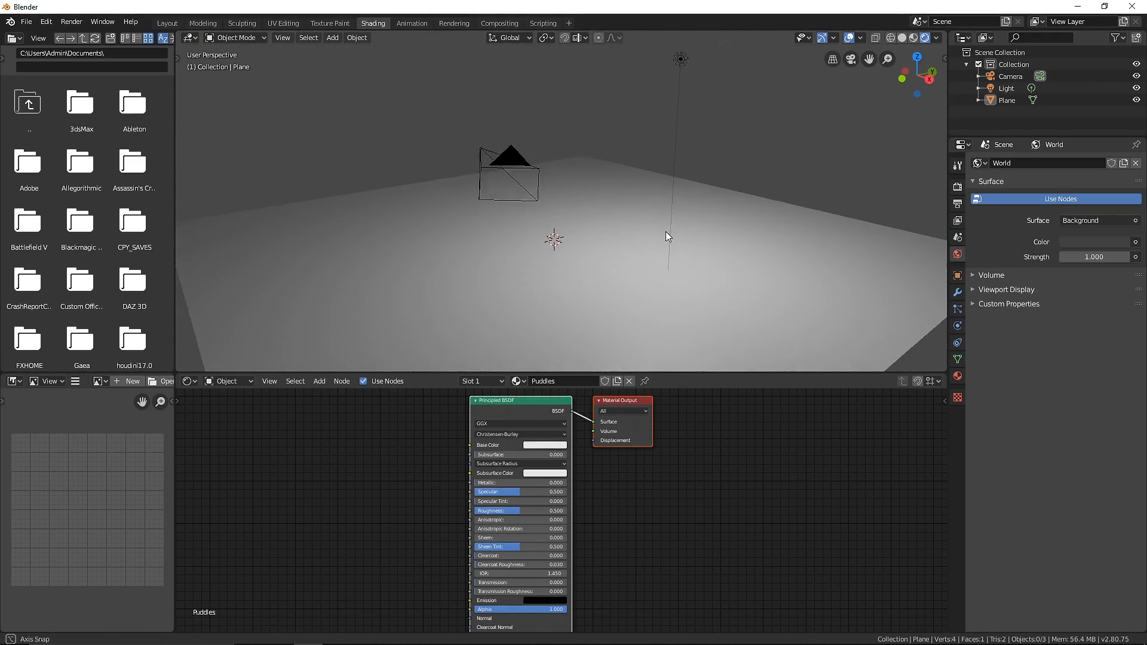
- Set the power of the scene's point light to 500 W
click(682, 70)
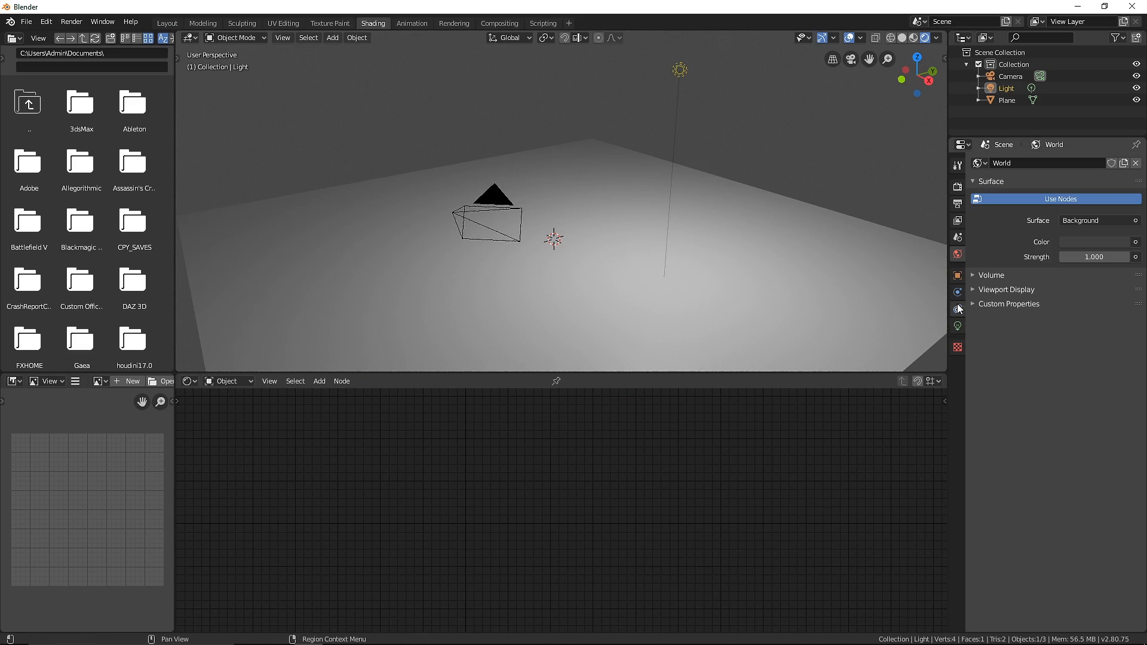
click(958, 326)
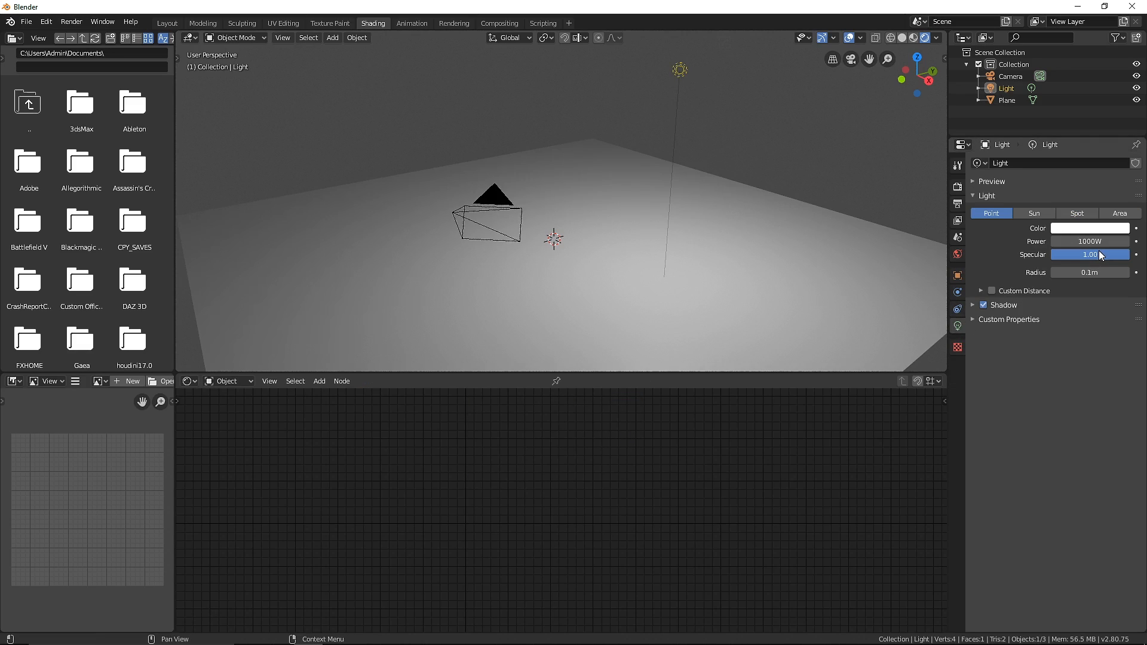
double_click(1097, 240)
text(500)
key(Return)
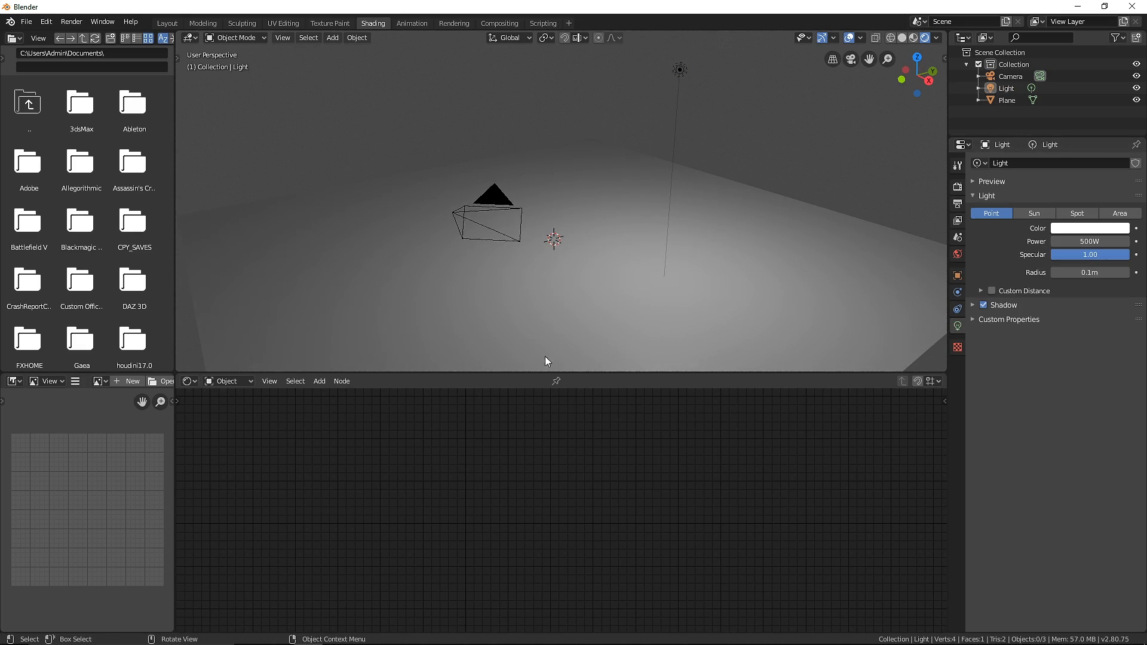
- Select the plane and enlarge the node editor to make room for its Puddles material nodes
click(597, 367)
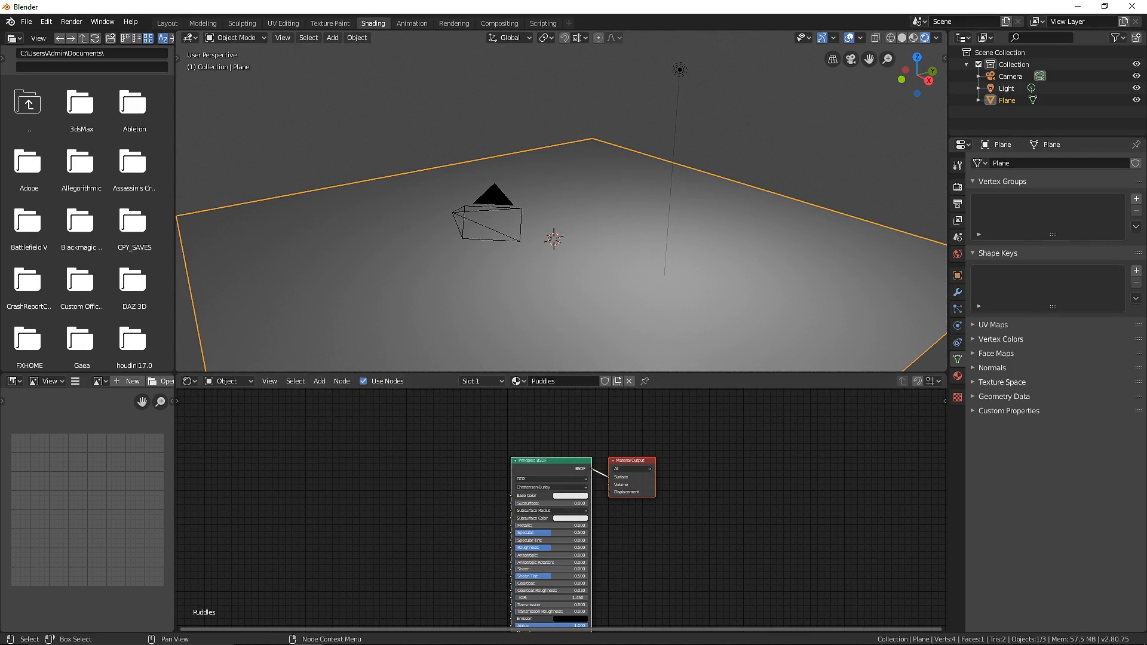
drag(580, 373, 577, 182)
drag(631, 363, 766, 364)
scroll(678, 365, up, 7)
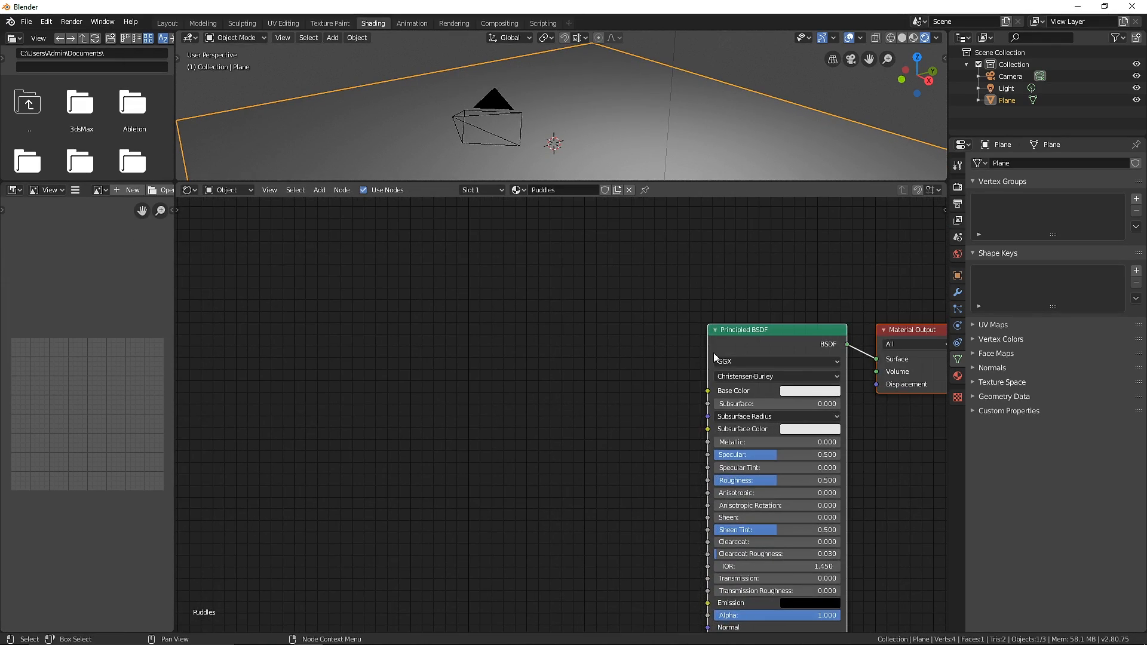
- Spread the Principled BSDF and Material Output nodes farther apart and give the node editor slightly more height
key(g)
click(558, 299)
click(759, 276)
key(g)
click(914, 377)
scroll(777, 311, down, 1)
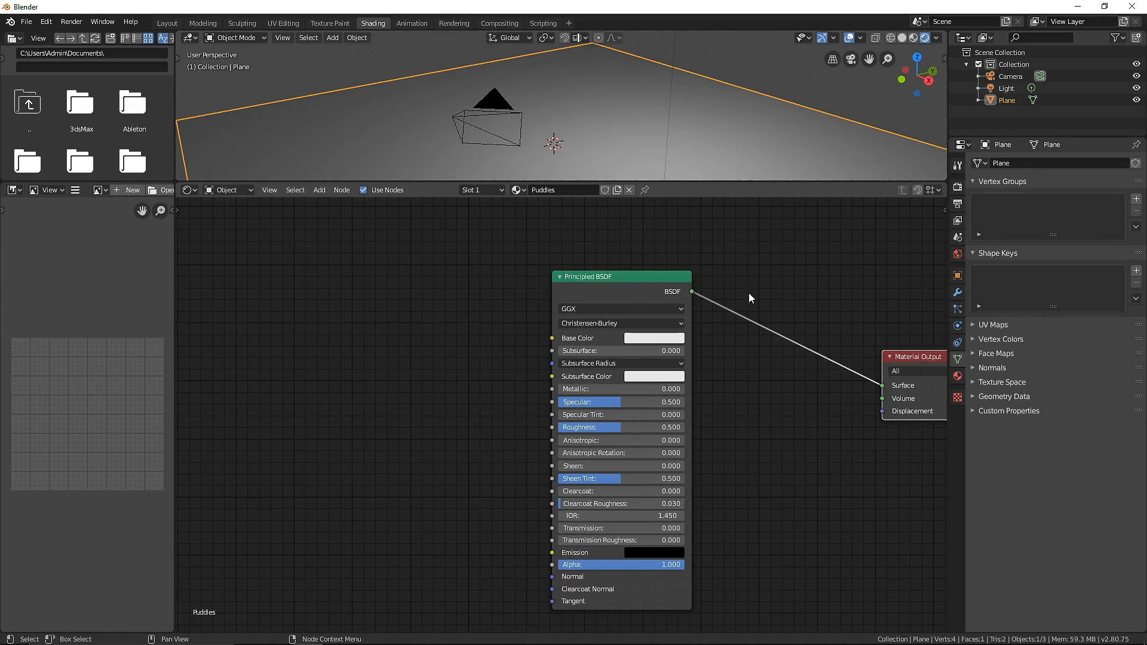
drag(649, 180, 648, 146)
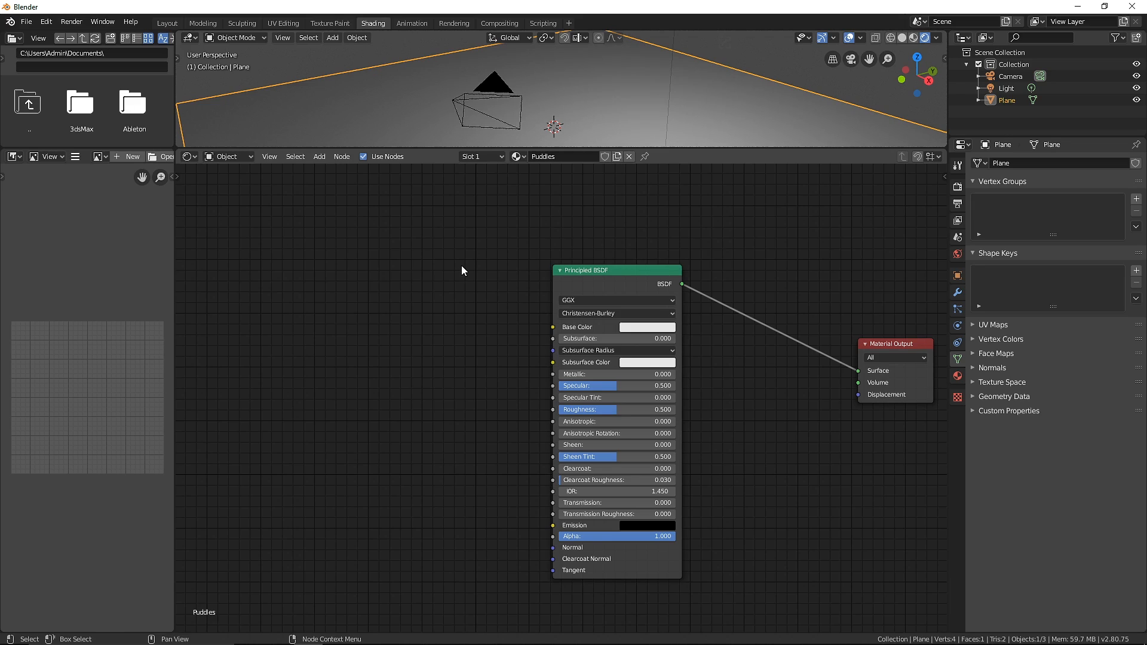
key(shift+a)
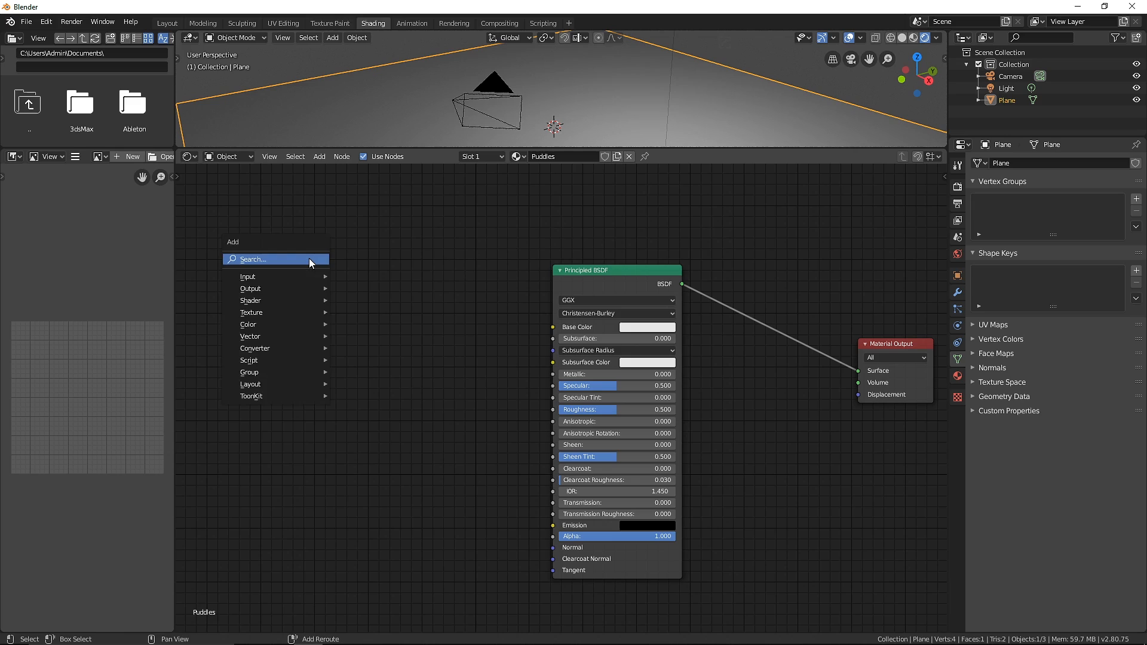
mouse_move(303, 273)
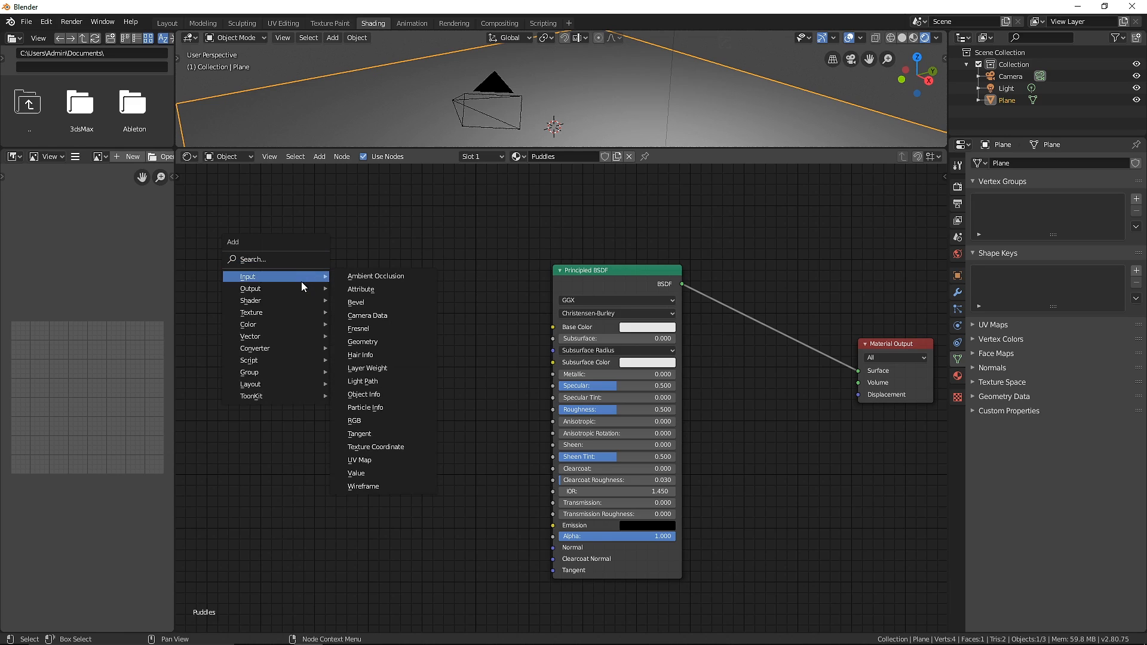
mouse_move(300, 313)
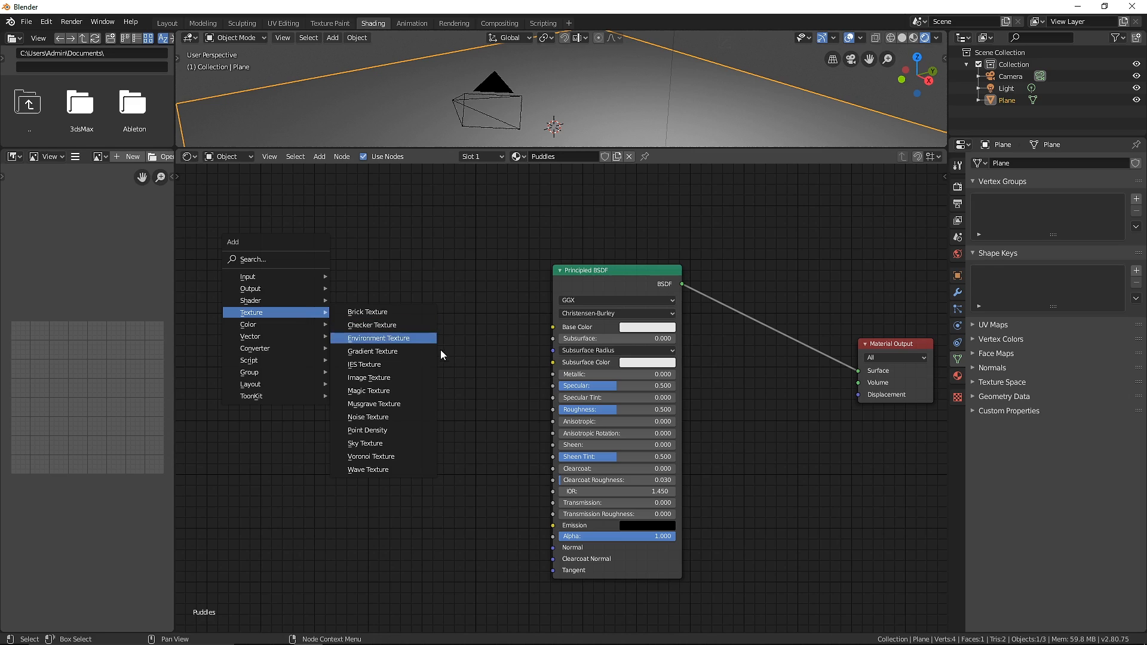
click(368, 378)
click(418, 367)
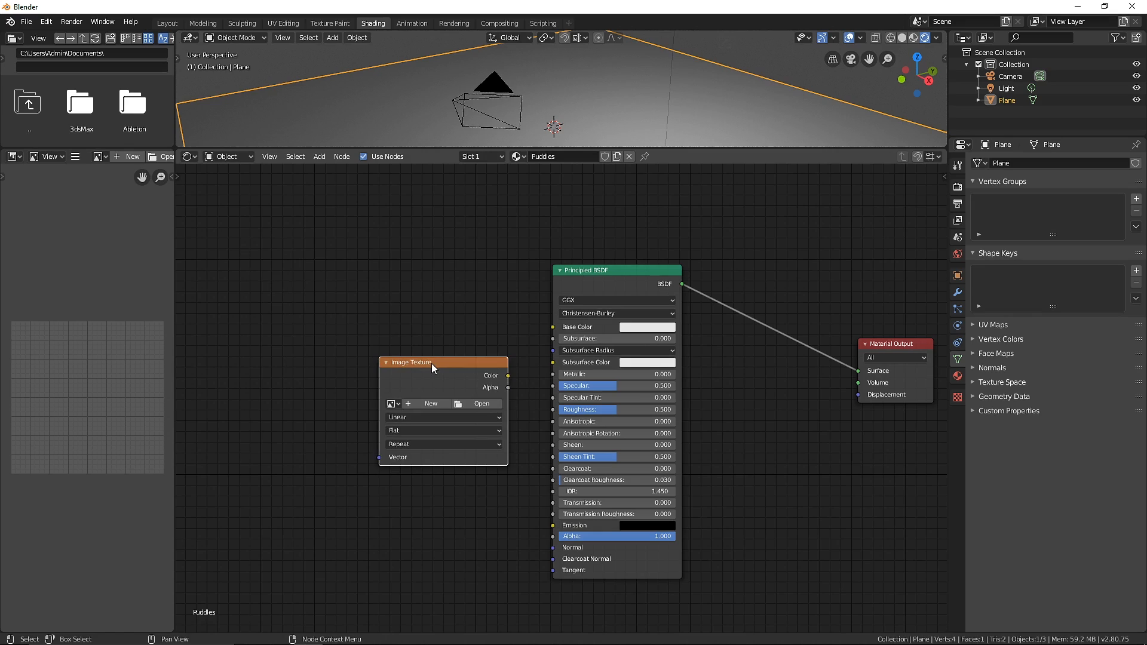
key(Delete)
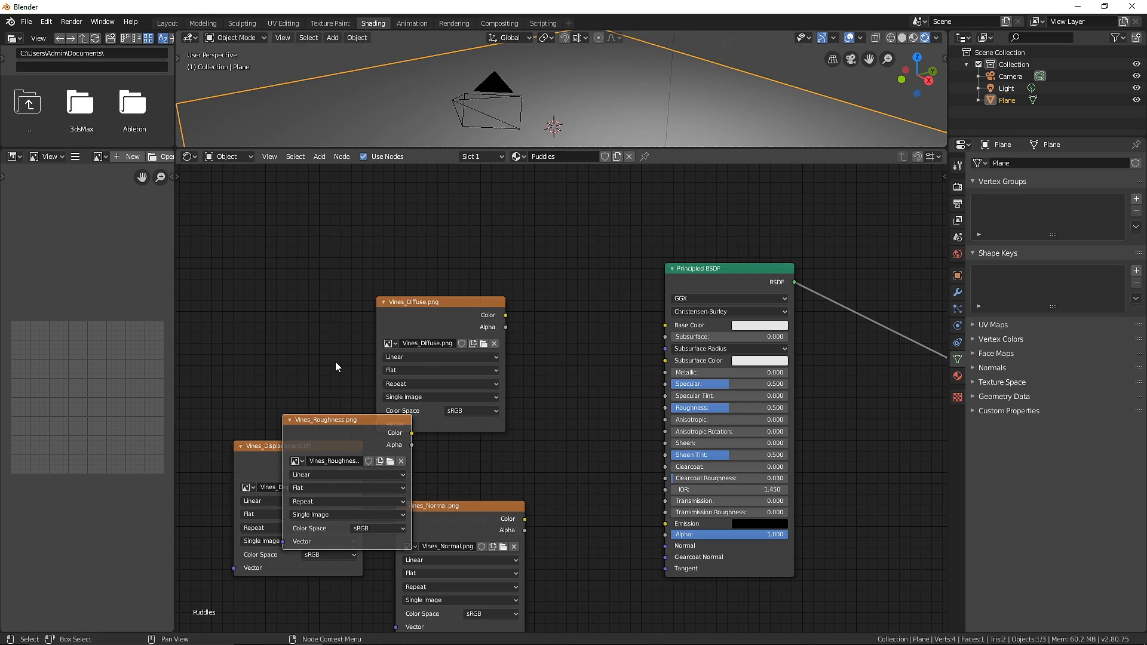
- Connect the Color output of the Vines_Diffuse.png texture to the Principled BSDF's Base Color
middle_drag(600, 364, 656, 472)
drag(511, 411, 723, 433)
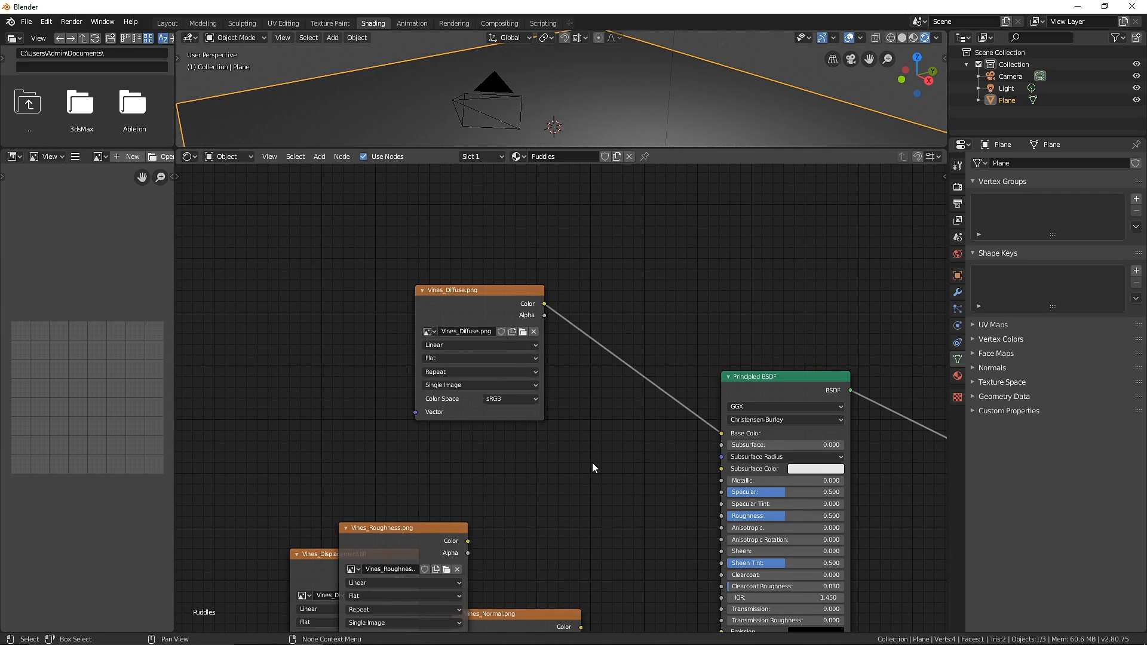
scroll(593, 484, down, 1)
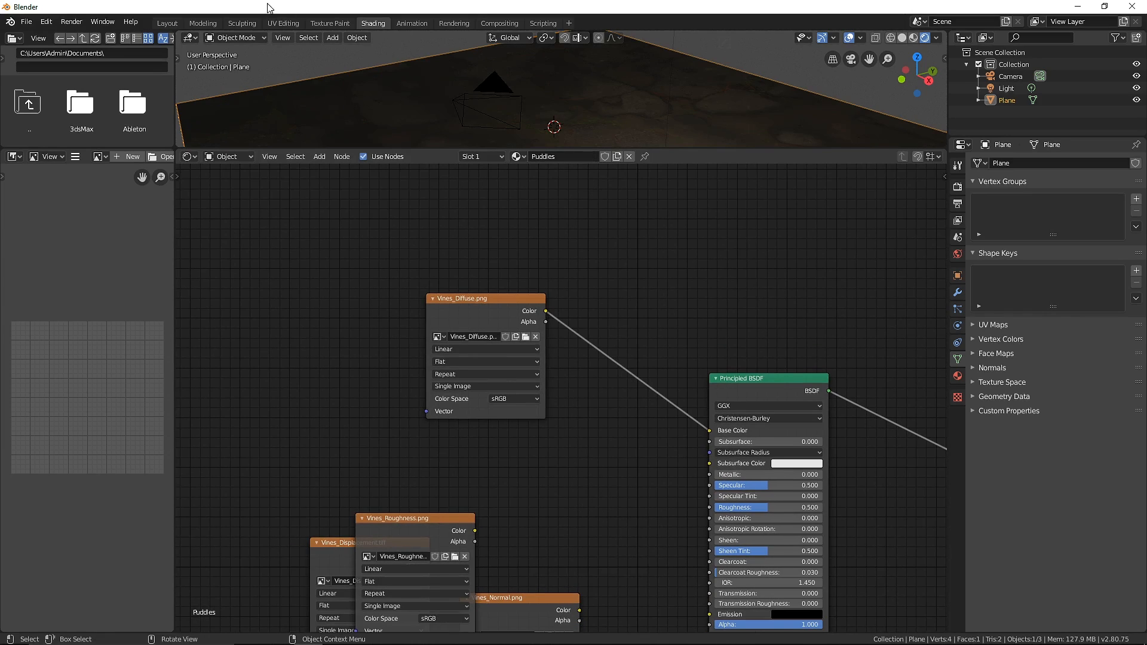
- Switch to the Layout workspace and set its viewport to Rendered shading to inspect the diffuse texture on the plane
click(168, 23)
key(z)
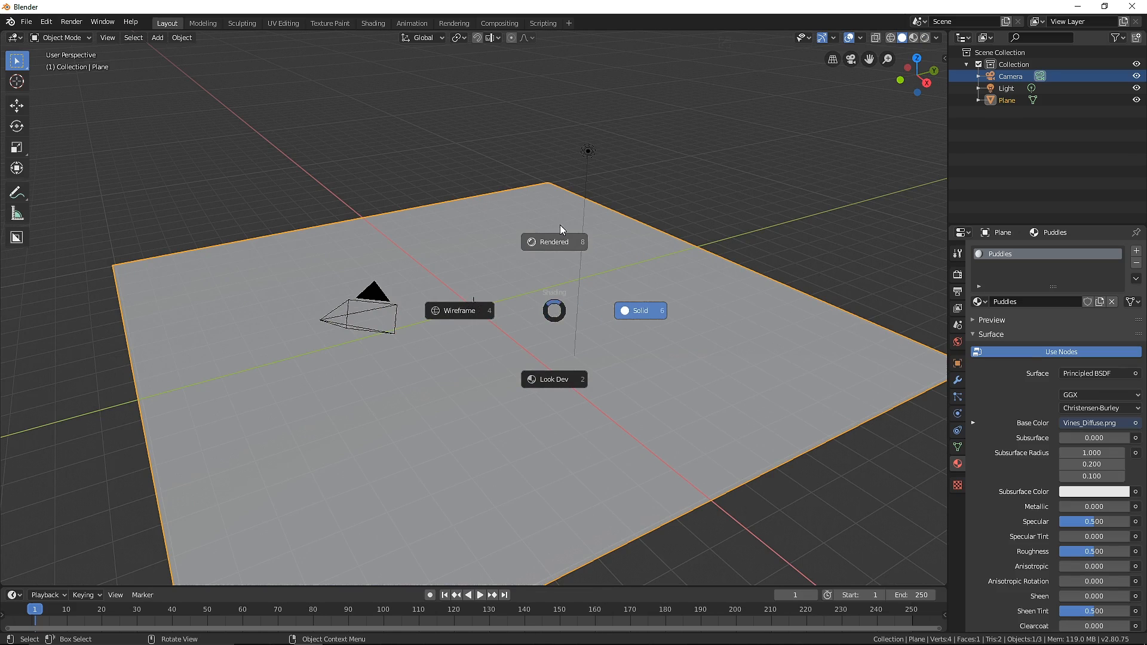
click(555, 241)
mouse_move(625, 303)
middle_down()
mouse_move(557, 388)
mouse_move(589, 335)
mouse_move(588, 218)
middle_up()
- Return to the Shading workspace and separate the overlapping Vines_Roughness.png and Vines_Displacement.tiff nodes
click(373, 23)
middle_drag(569, 467, 539, 302)
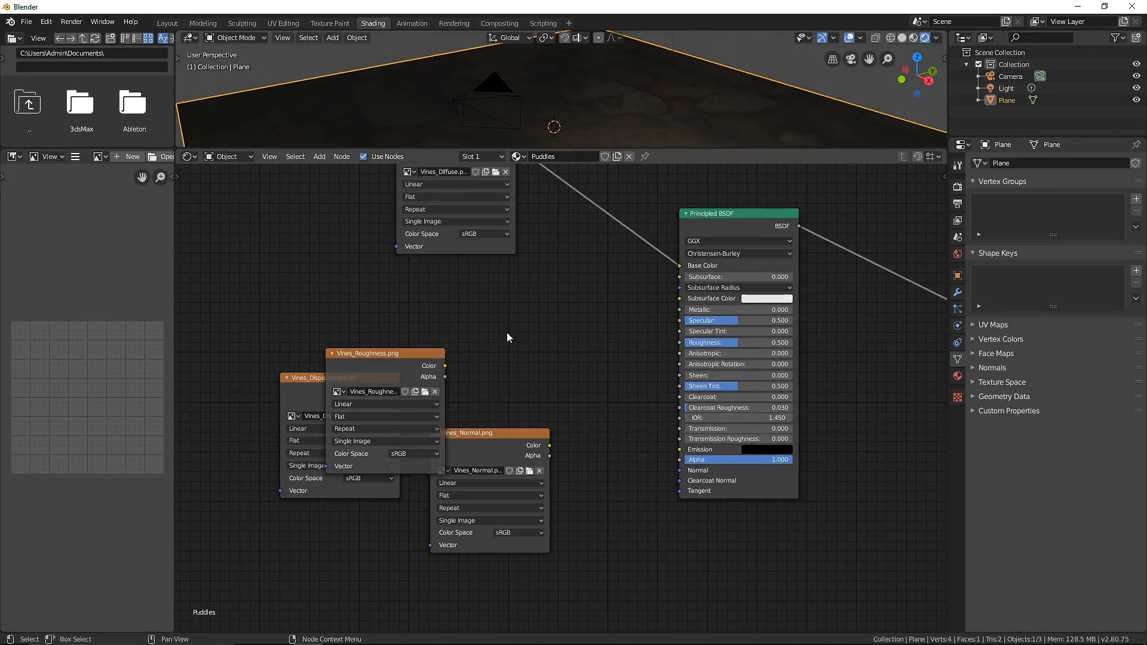
drag(358, 358, 309, 291)
drag(310, 430, 311, 573)
- Add a ColorRamp node and connect Vines_Roughness.png's Color through it to the Principled BSDF's Roughness
key(shift+a)
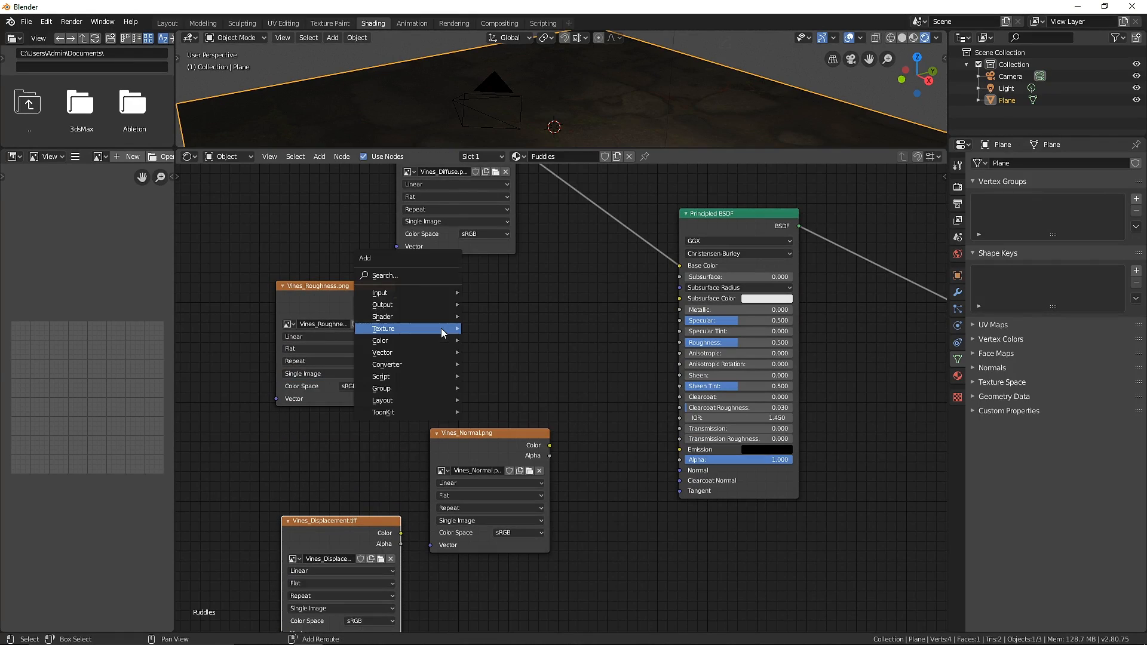
click(412, 275)
text(color)
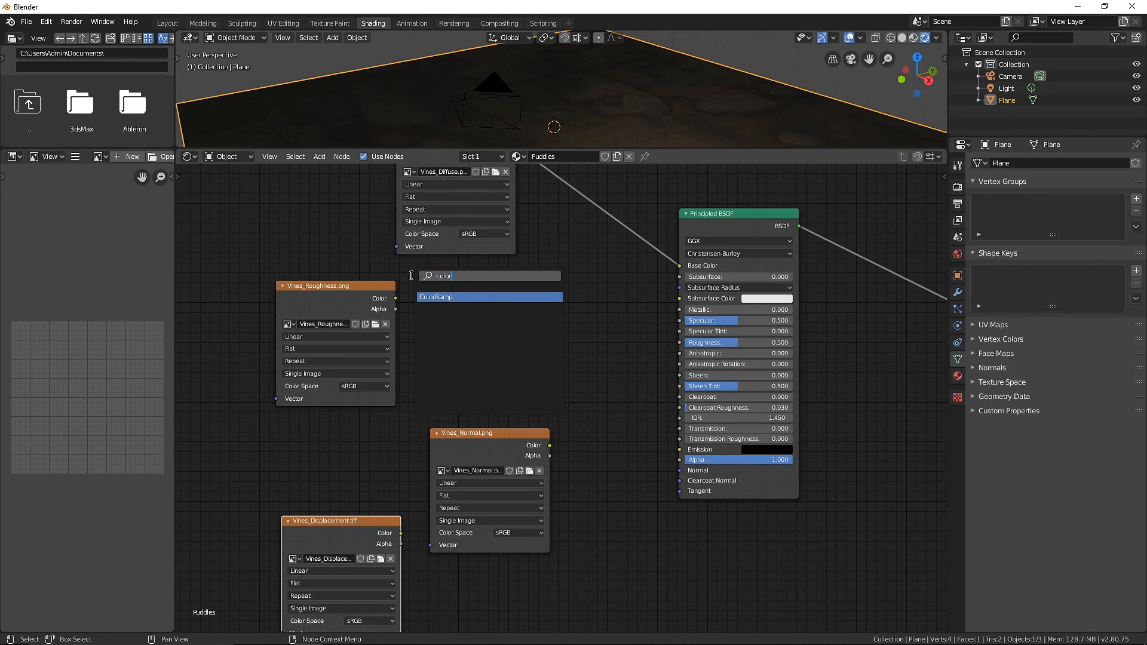
click(453, 296)
drag(395, 299, 418, 396)
drag(538, 315, 680, 343)
drag(483, 304, 521, 276)
- Add a Normal Map node and connect Vines_Normal.png's Color through it to the Principled BSDF's Normal input
drag(506, 399, 507, 410)
key(shift+a)
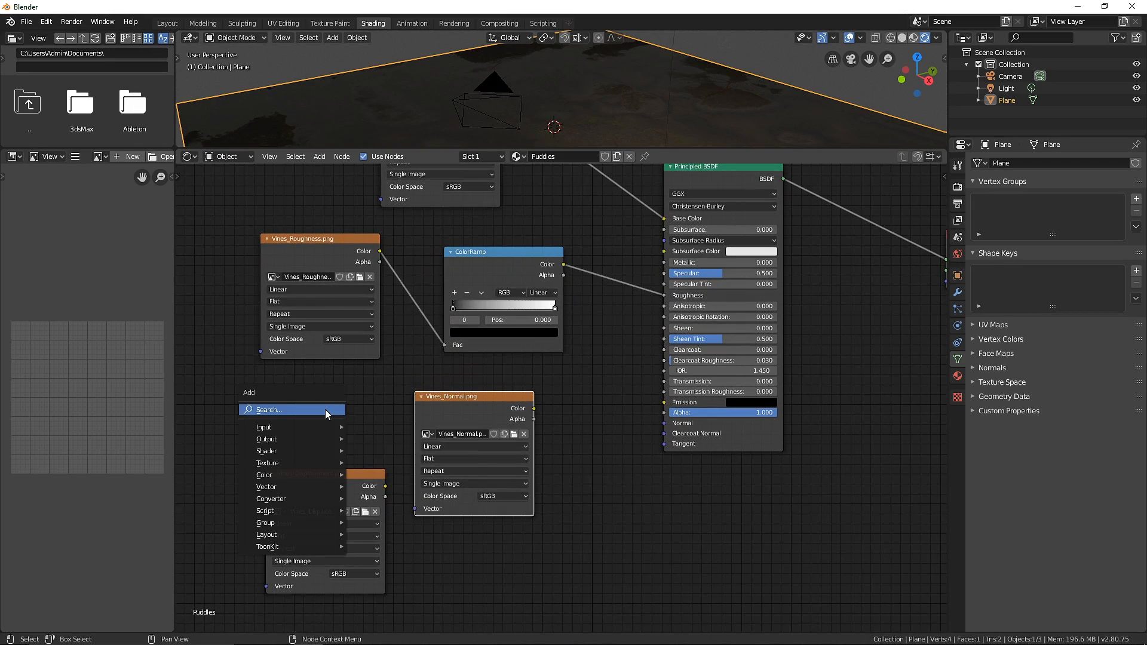
click(325, 410)
text(norm)
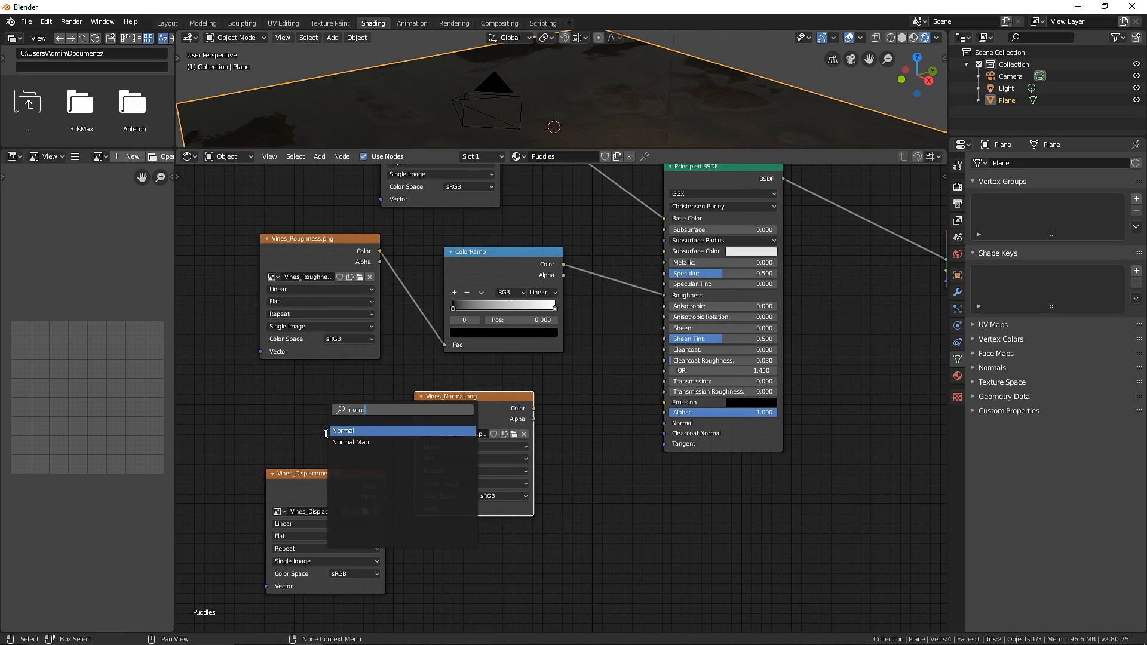
click(351, 442)
click(582, 472)
drag(524, 416, 547, 507)
drag(584, 452, 664, 423)
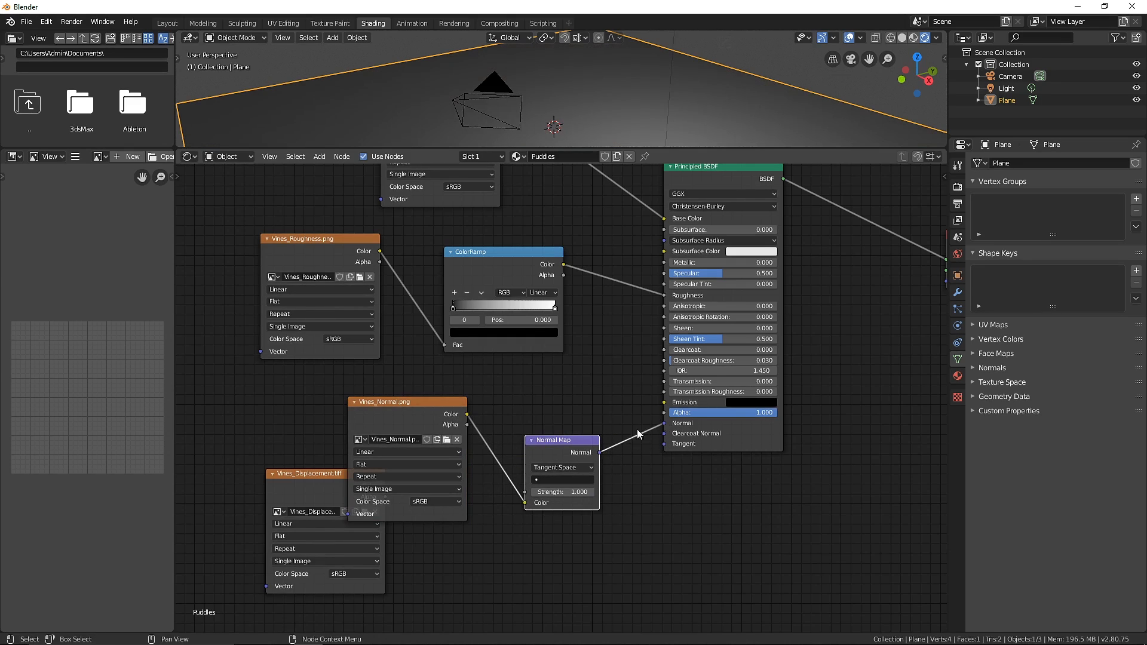
- Place the Vines_Displacement.tiff node near the Material Output and connect its Color to the Displacement input
scroll(590, 507, down, 3)
drag(283, 460, 700, 452)
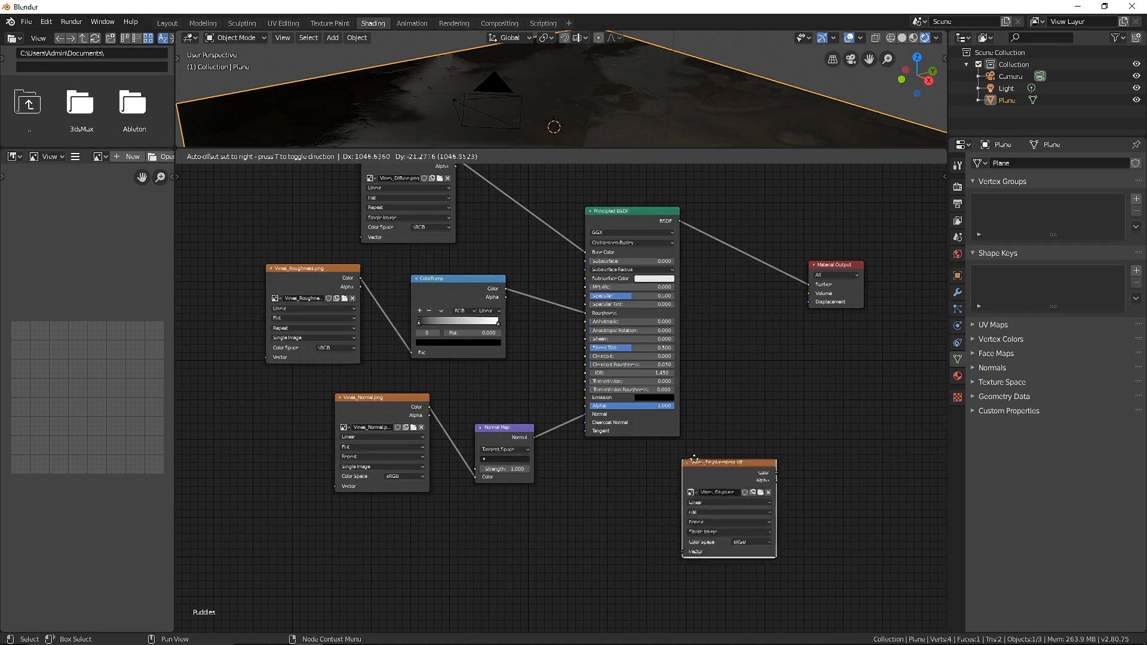
middle_drag(846, 284, 739, 319)
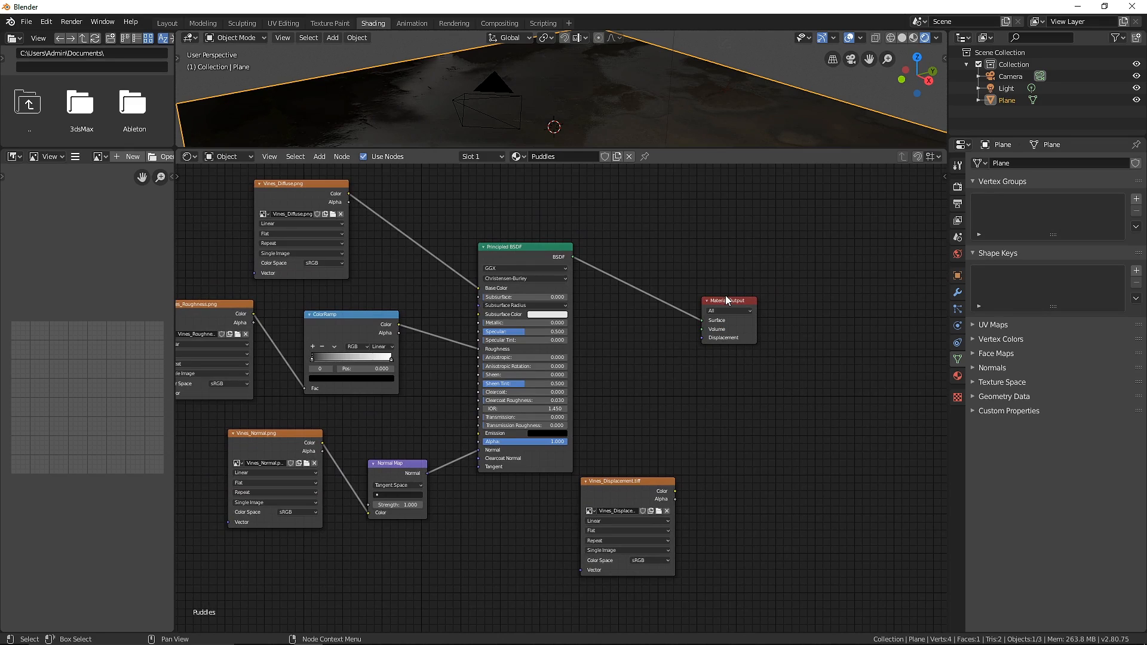
drag(734, 305, 797, 376)
drag(676, 490, 767, 408)
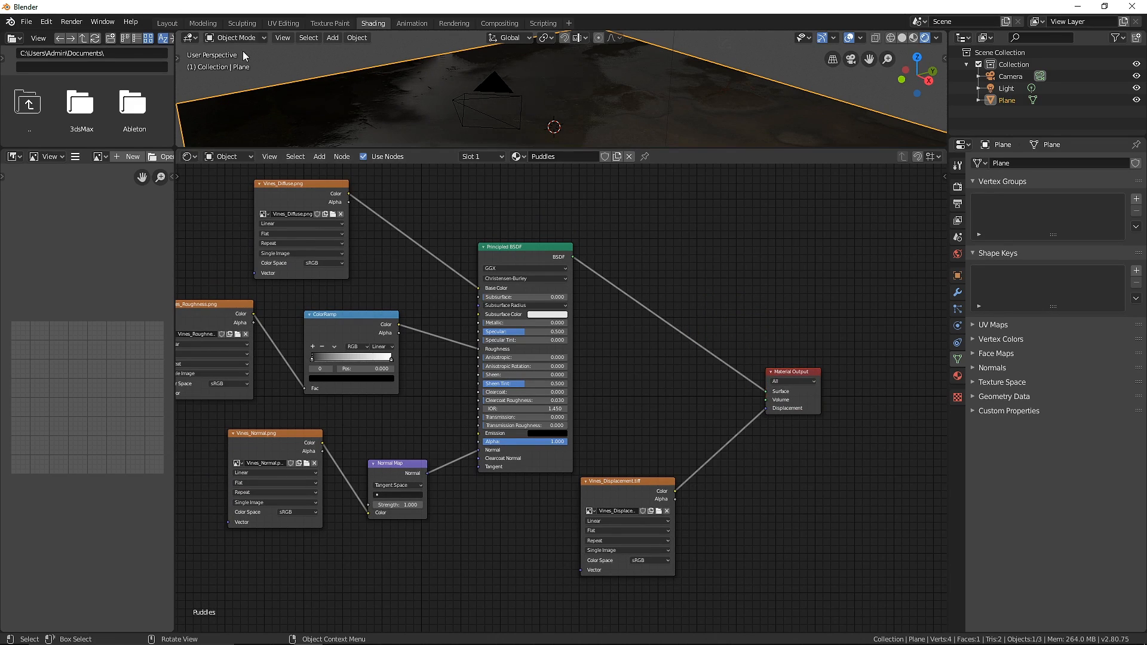
- Switch to the Layout workspace and raise the plane about 0.76 m along the Z axis
click(167, 24)
scroll(484, 284, down, 2)
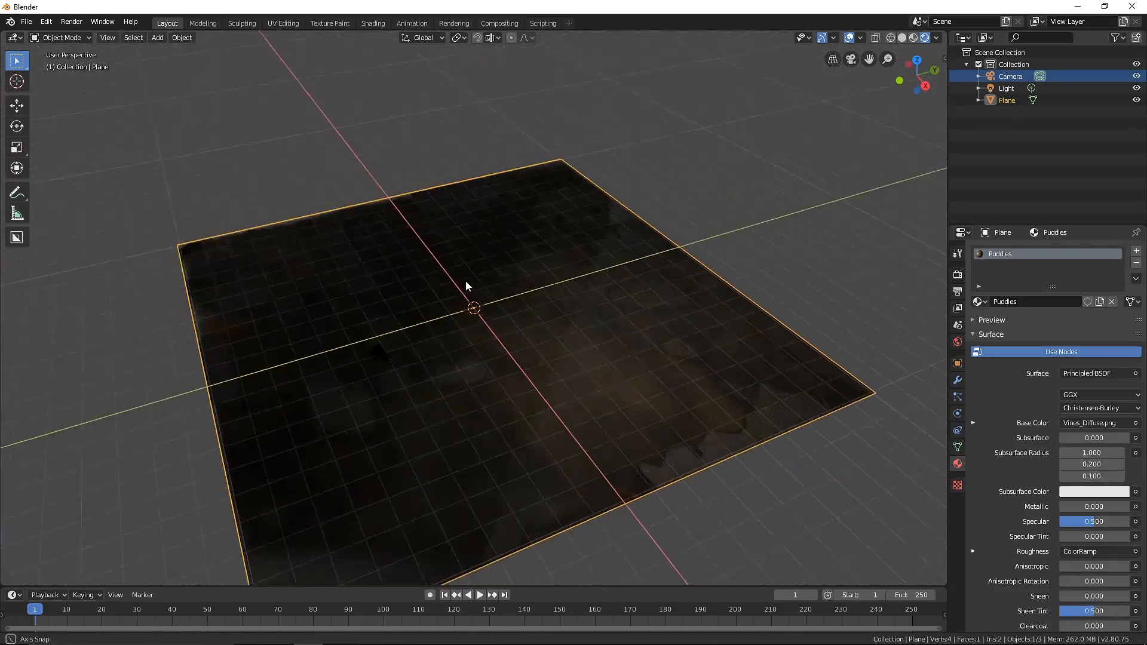
key(g)
key(z)
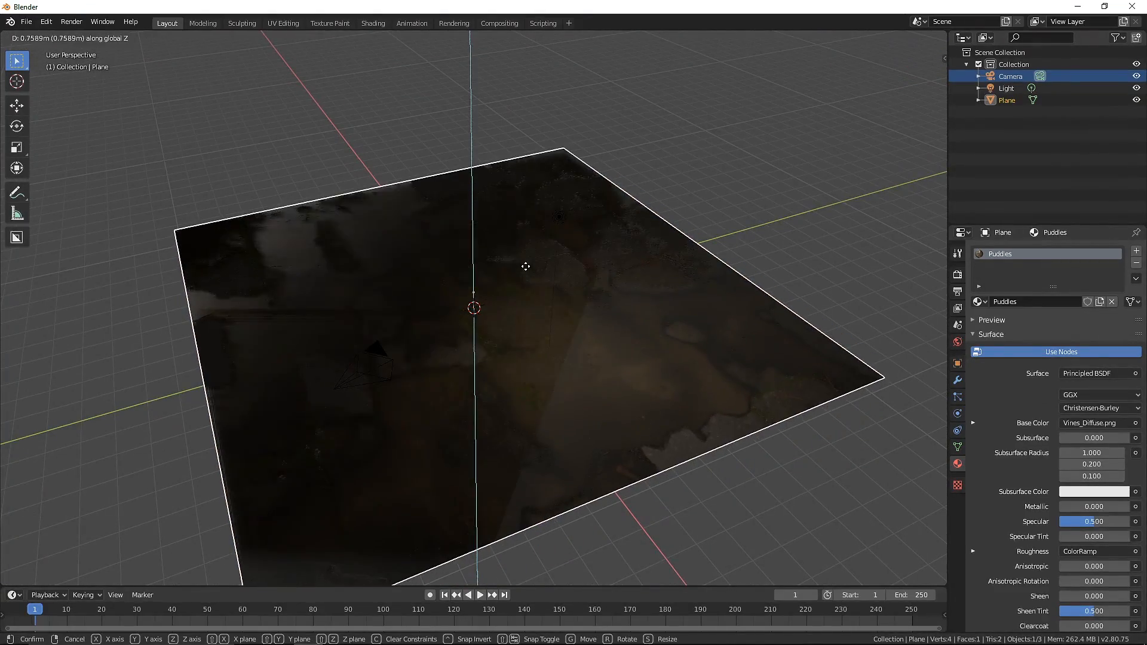
click(525, 267)
middle_drag(410, 279, 417, 325)
scroll(440, 286, up, 1)
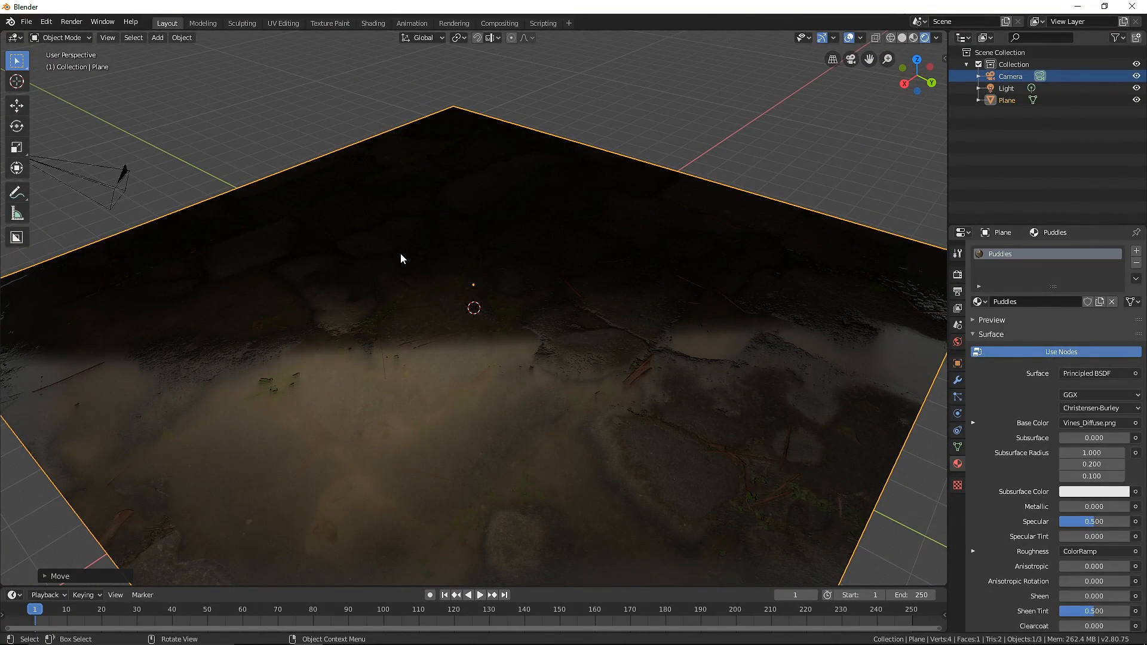
- Subdivide the plane's mesh with 100 cuts and return to Object Mode
key(Tab)
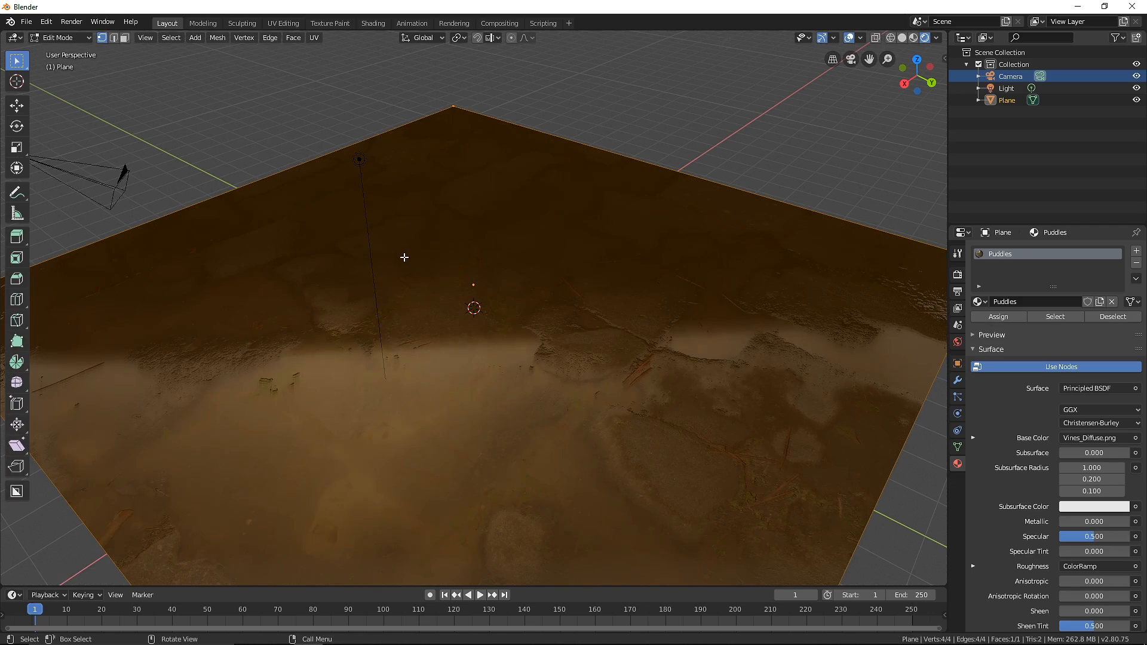
right_click(403, 255)
click(397, 252)
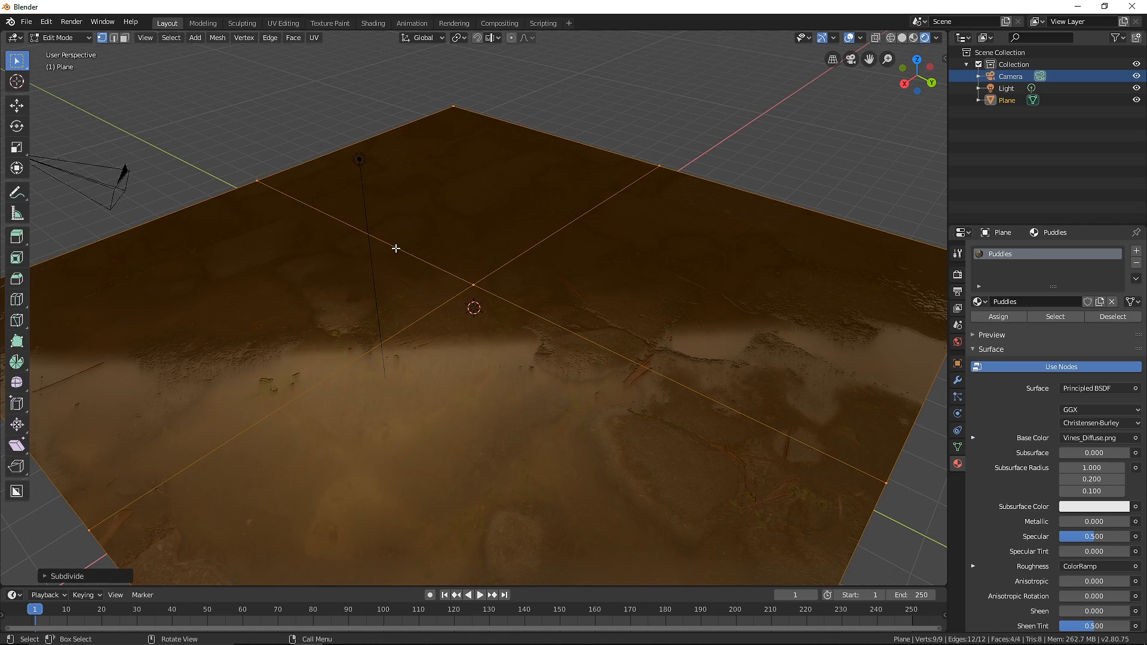
click(67, 577)
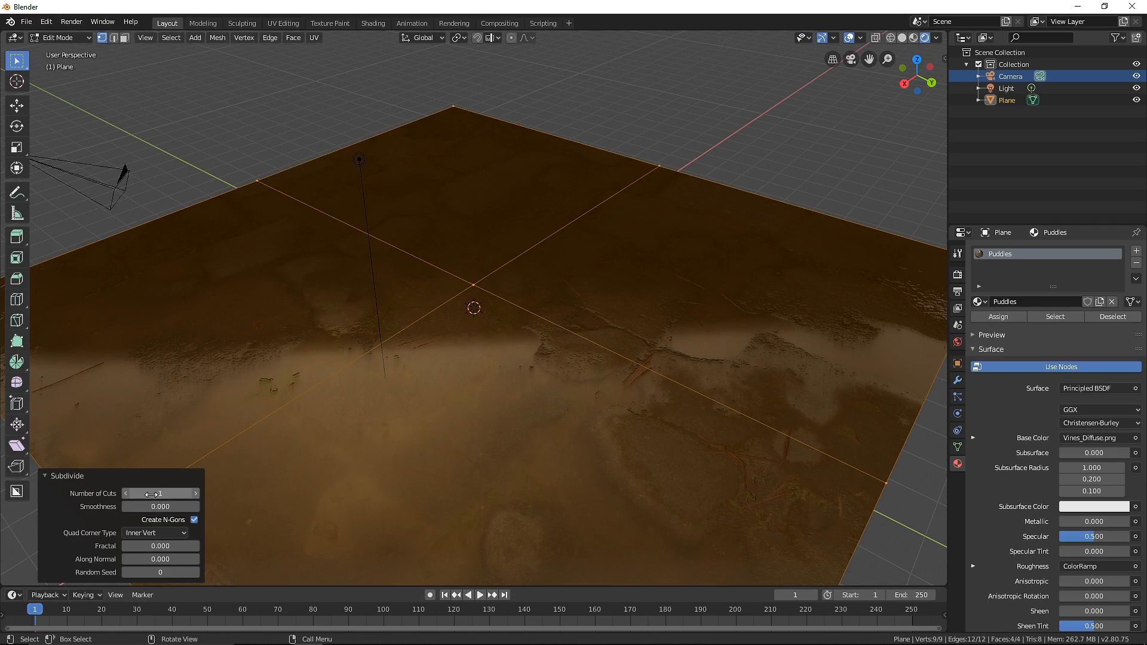
drag(156, 493, 197, 493)
click(143, 494)
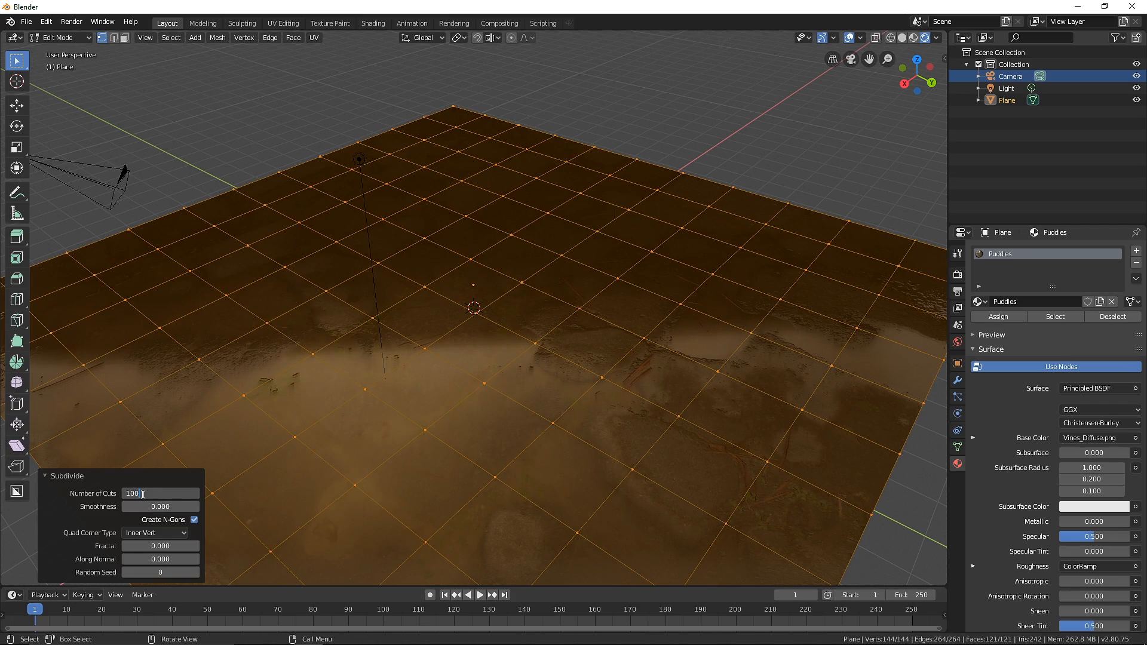
text(100)
key(Return)
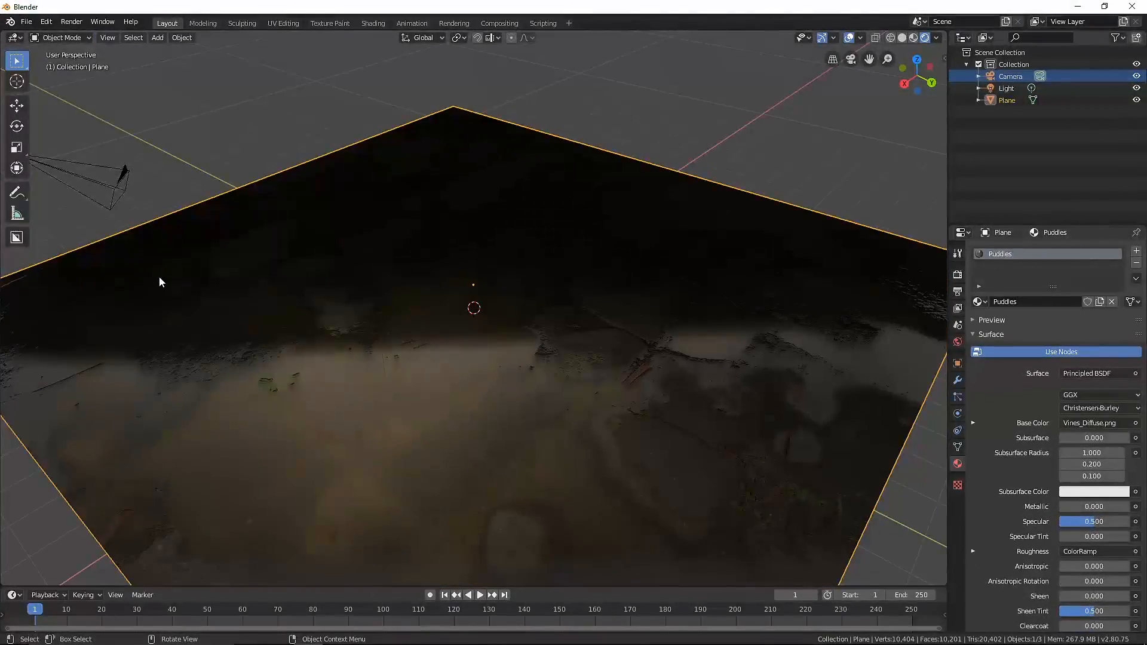
key(Tab)
middle_drag(148, 281, 731, 324)
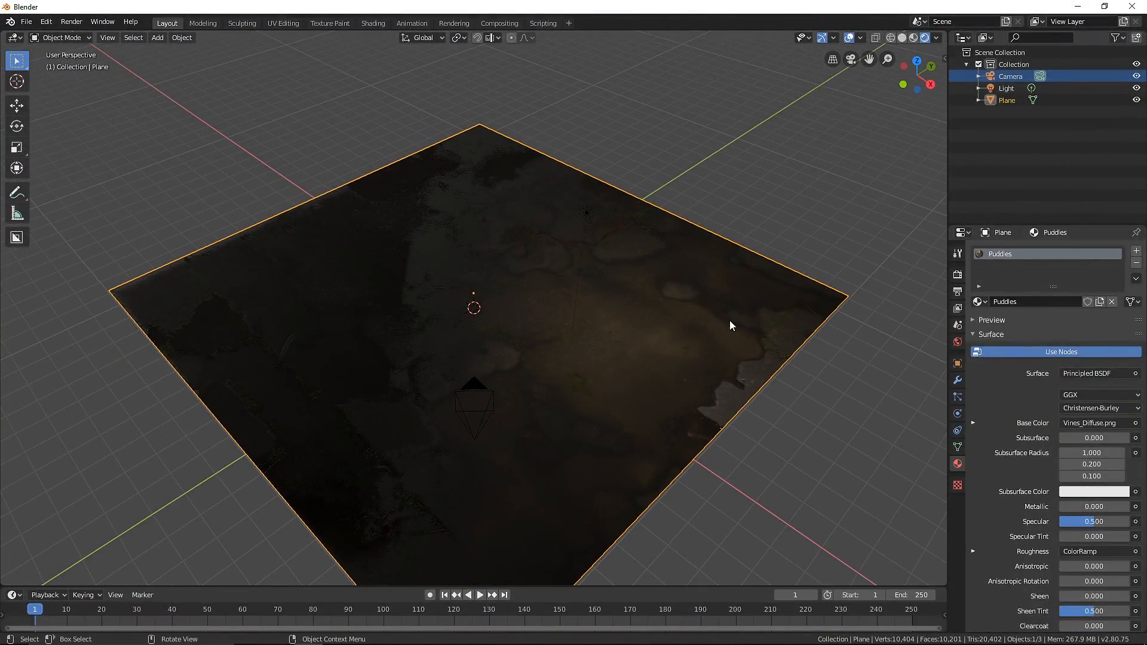
- Add a Displace modifier to the plane
click(957, 380)
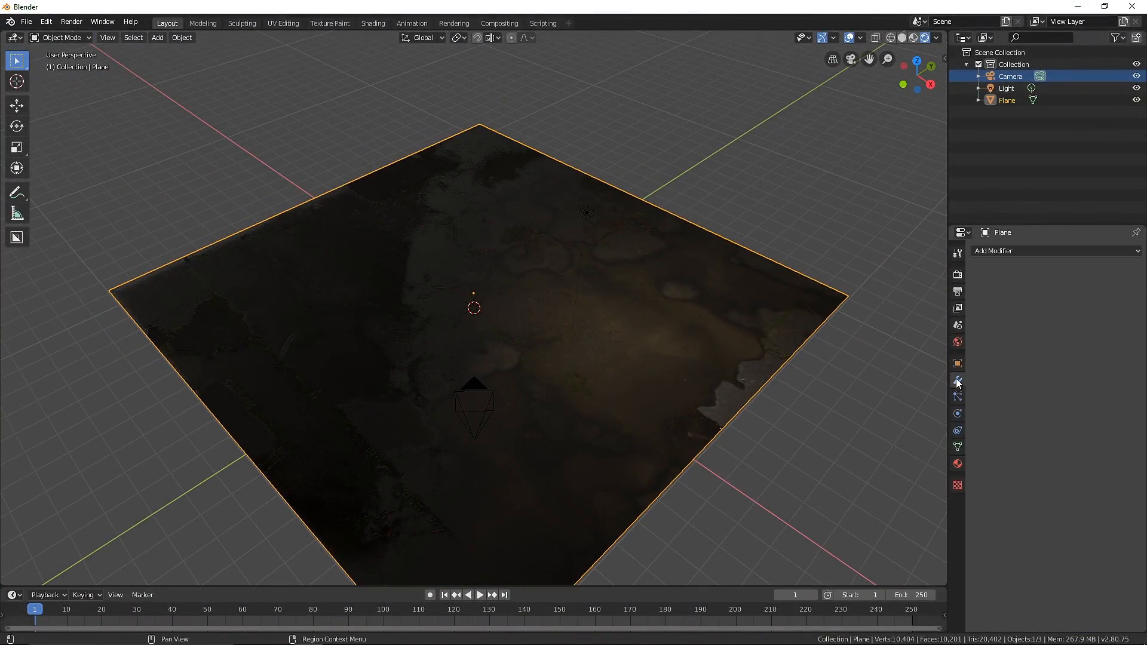
click(1014, 251)
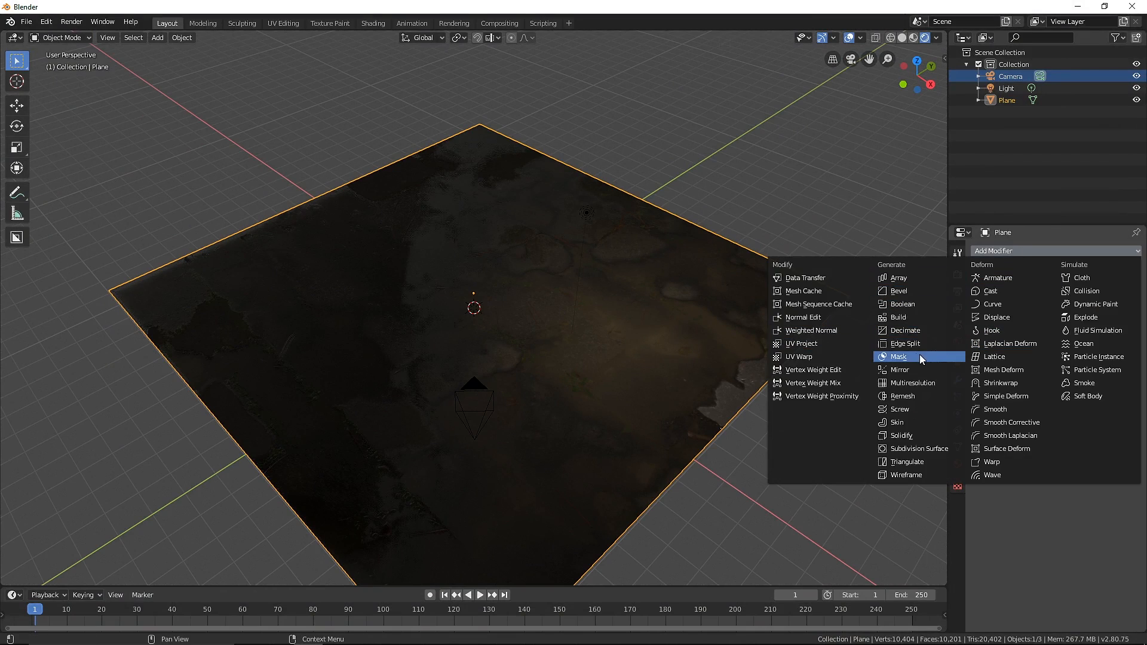
click(1007, 317)
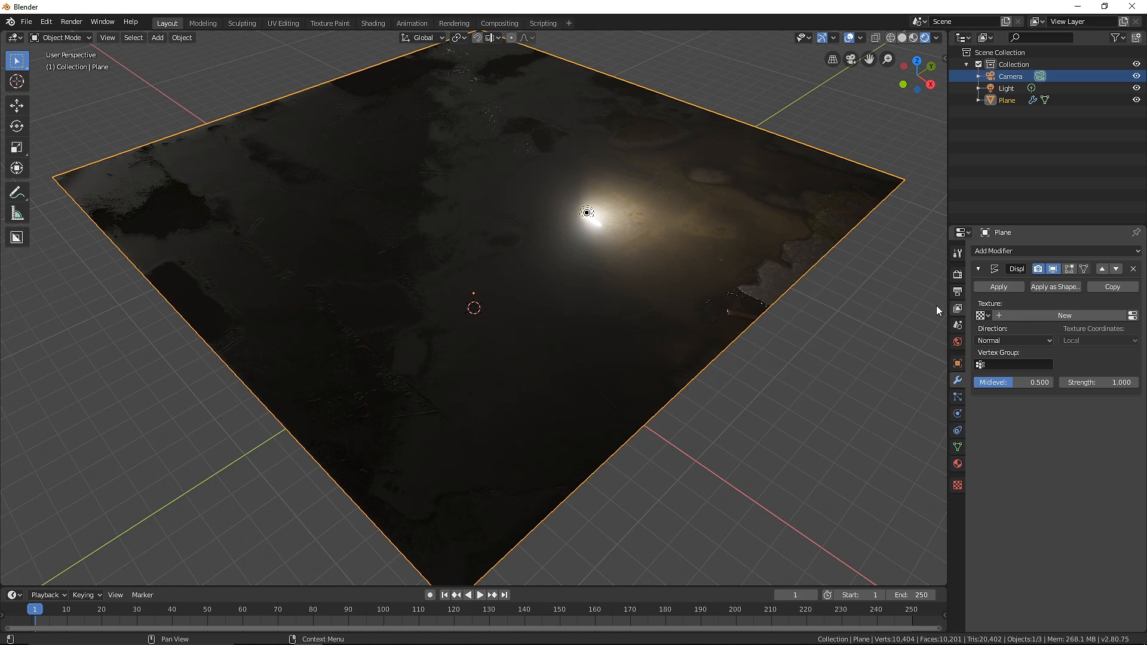
- Create a new texture for the Displace modifier and assign Vines_Displacement.tiff as its image
click(1055, 317)
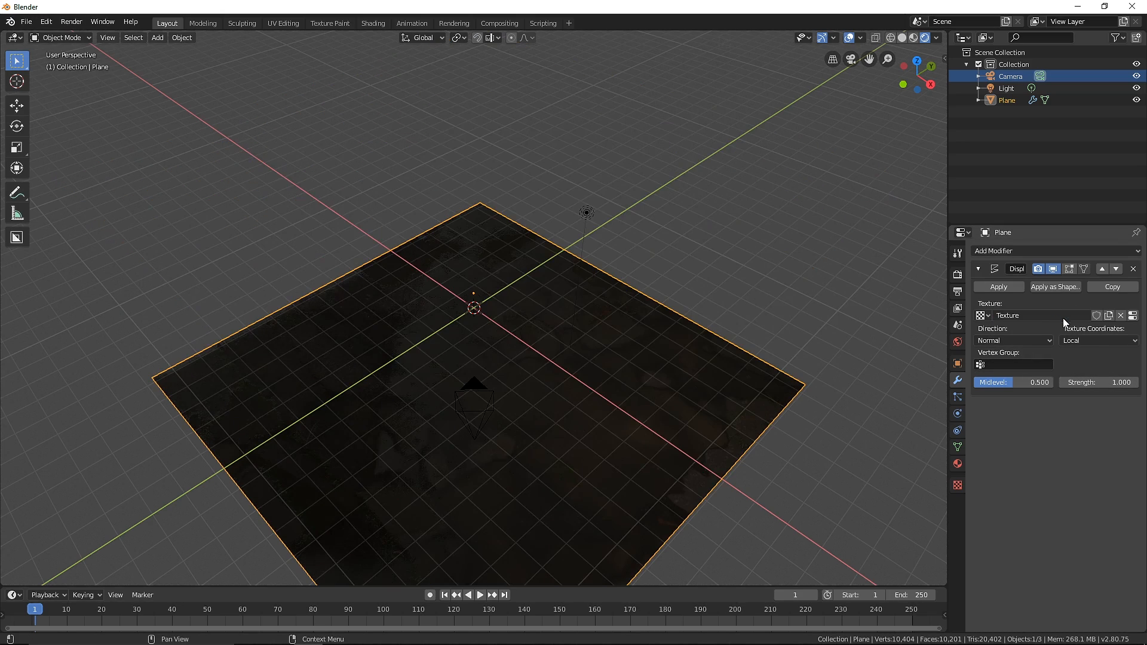
click(1133, 316)
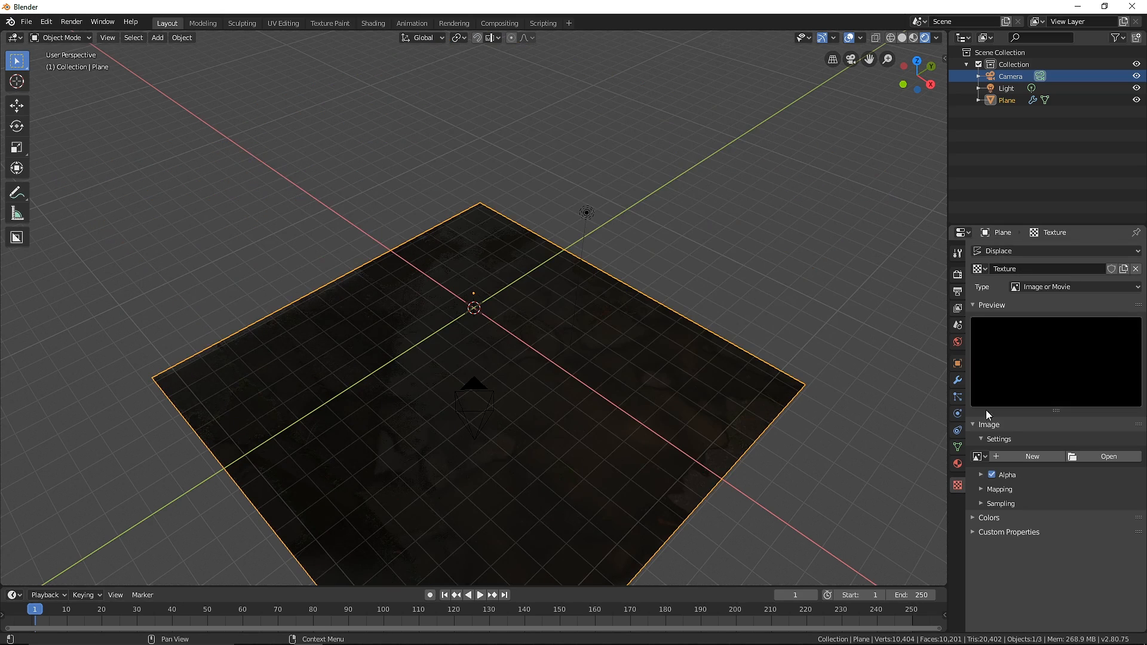
click(979, 456)
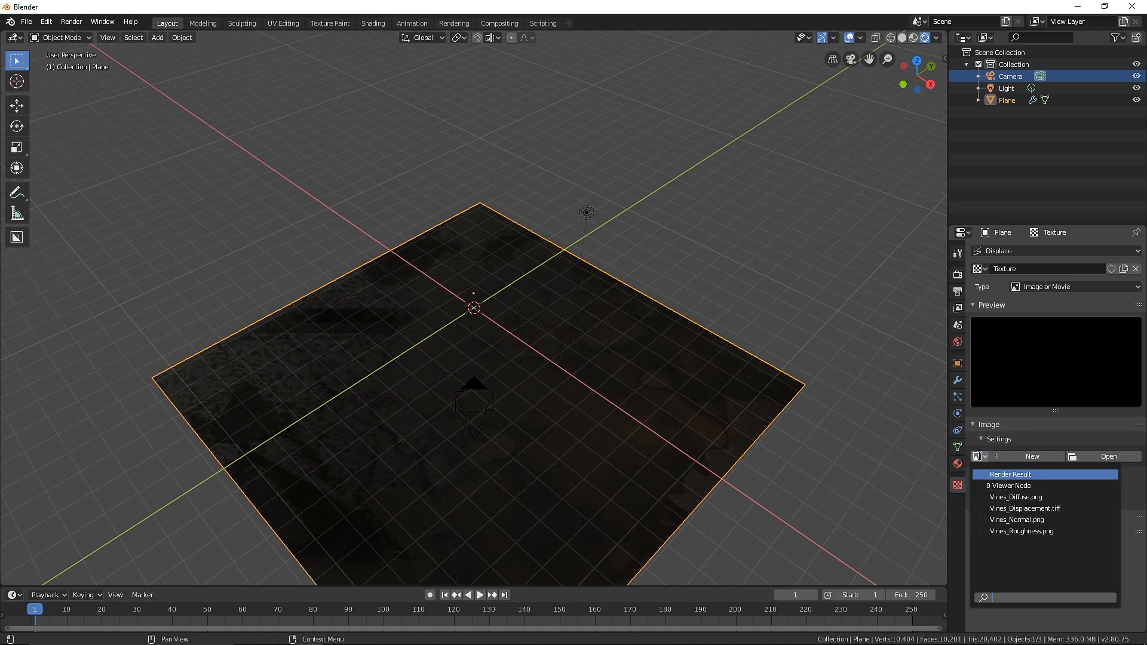
click(1080, 509)
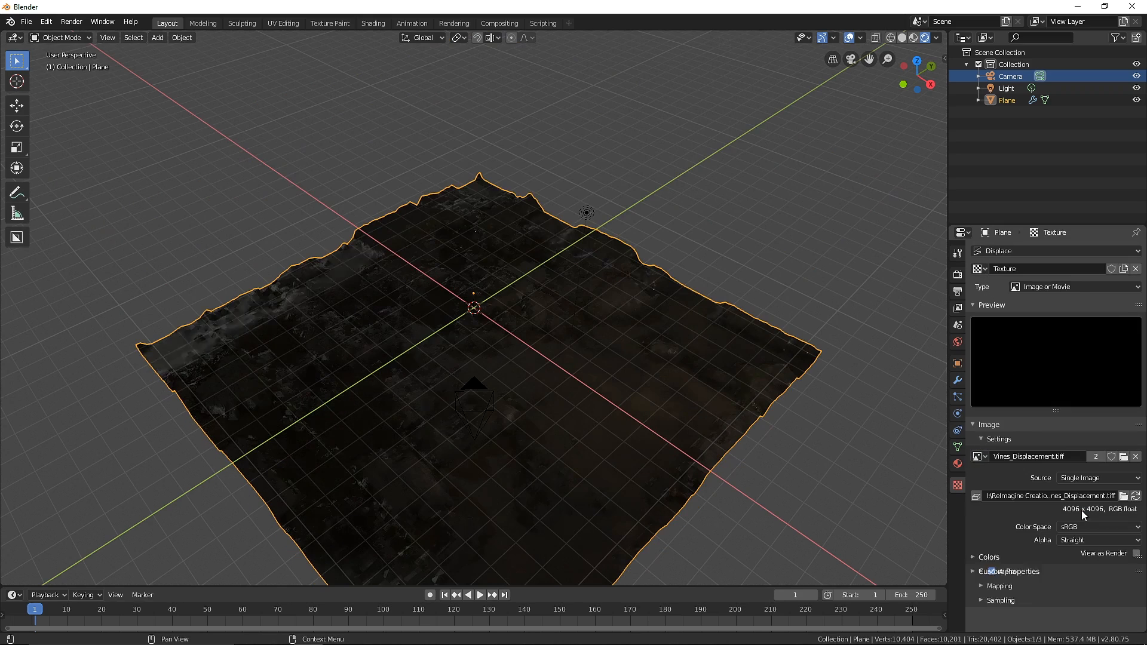
scroll(541, 415, up, 4)
middle_drag(535, 410, 750, 338)
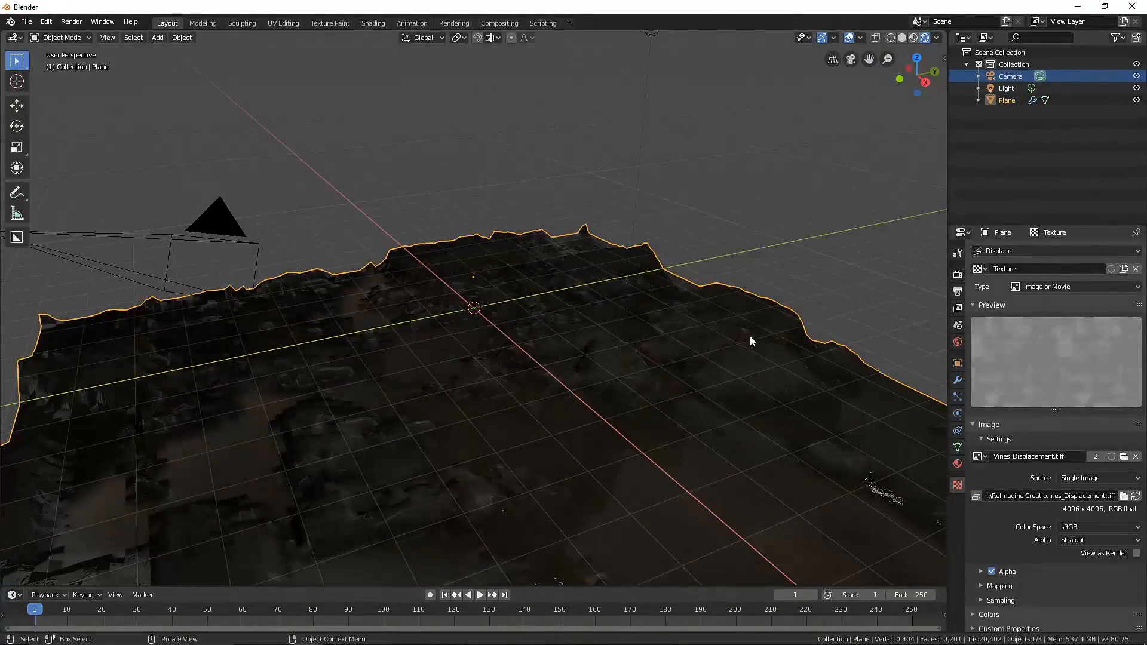
- Try a Displace modifier Strength of 0.2, then reduce it to 0.1
click(957, 382)
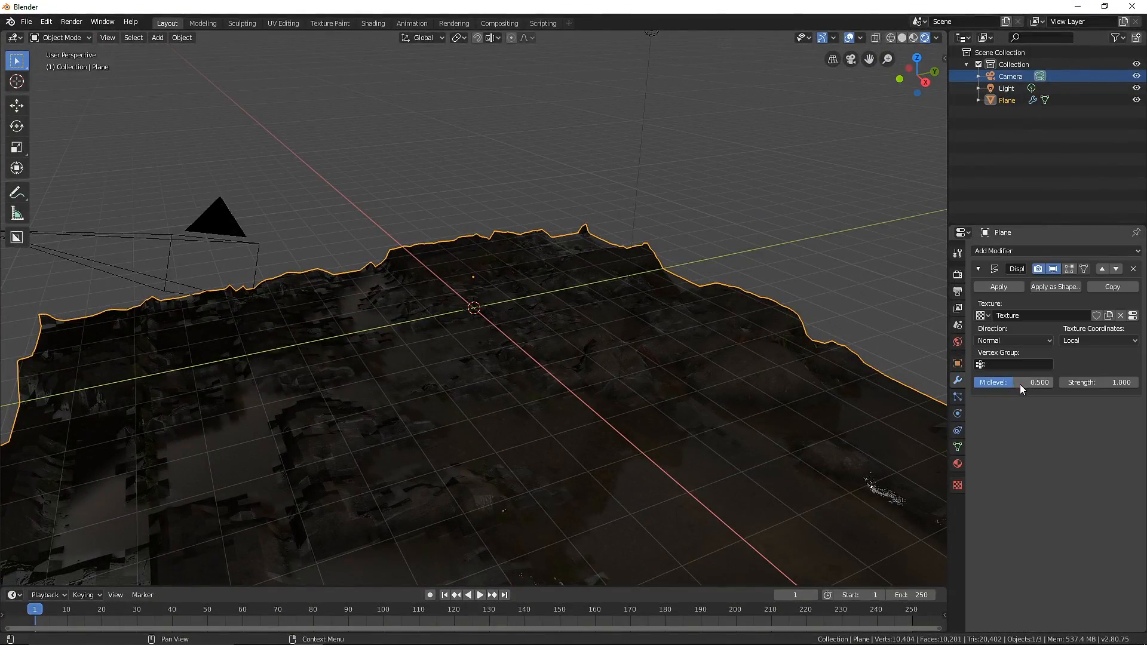
click(1097, 380)
text(.2)
key(Return)
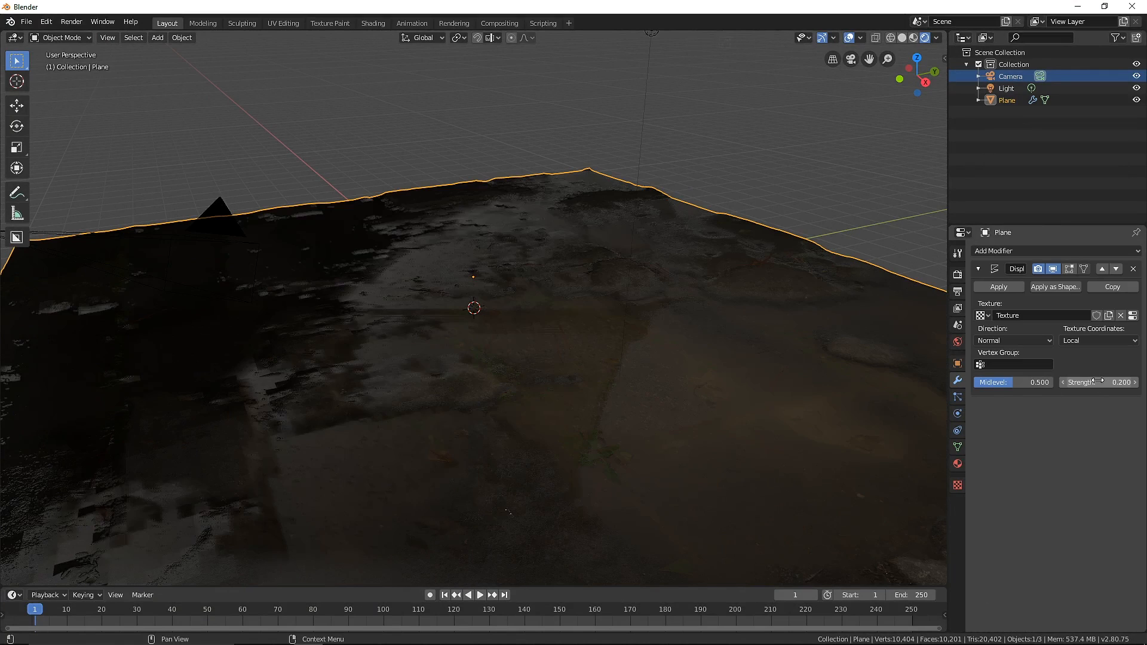
click(1093, 380)
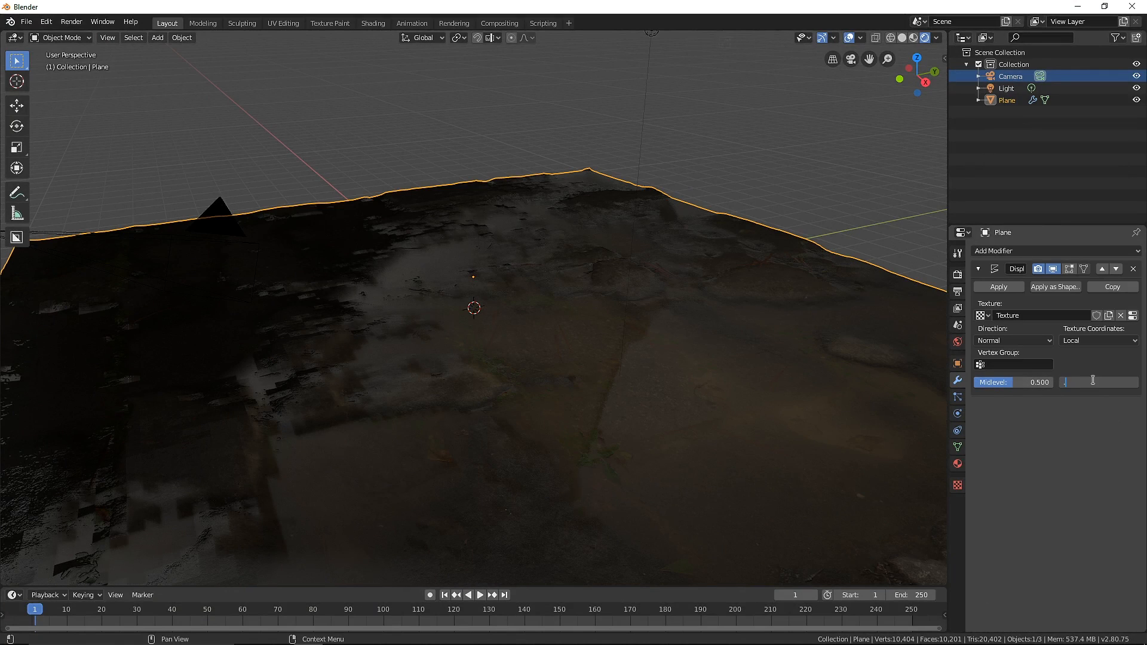
text(.1)
key(Return)
- Try a Midlevel of 0 on the Displace modifier, then restore it to 0.5
middle_drag(590, 292, 553, 337)
drag(1016, 382, 974, 383)
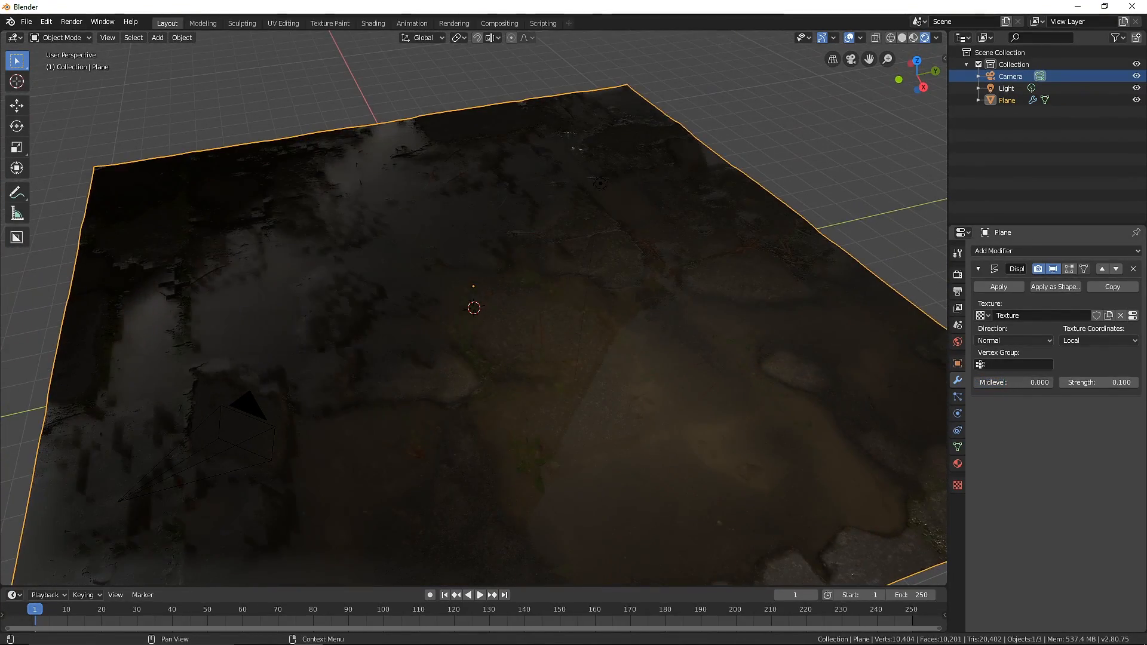
middle_drag(574, 333, 1011, 359)
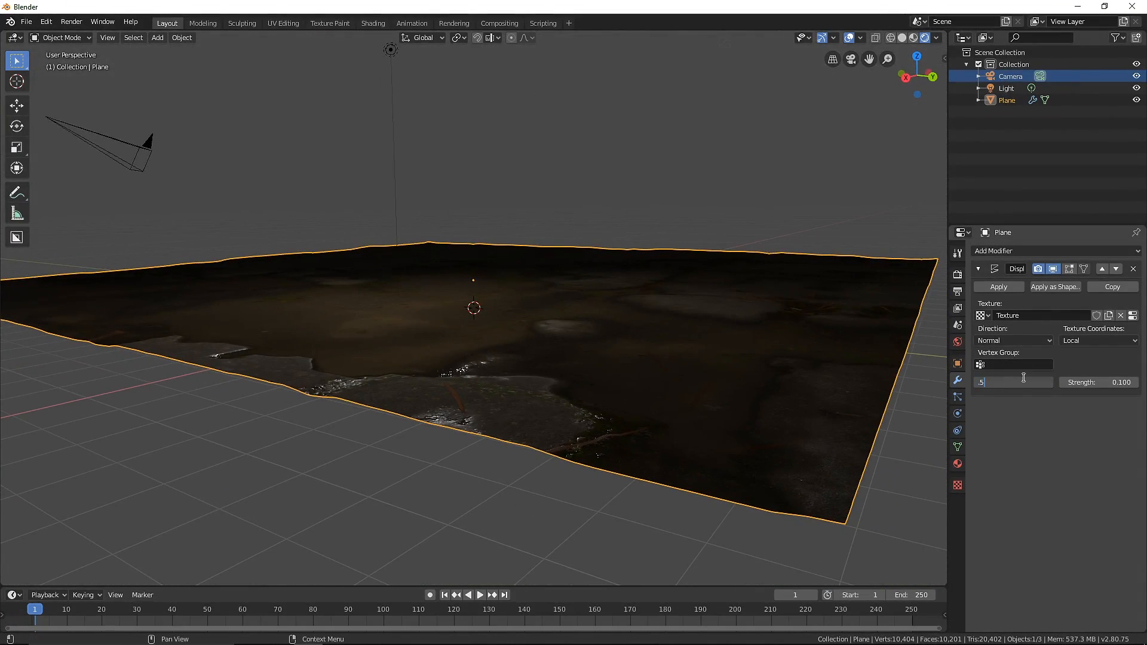
key(Return)
middle_drag(574, 269, 620, 303)
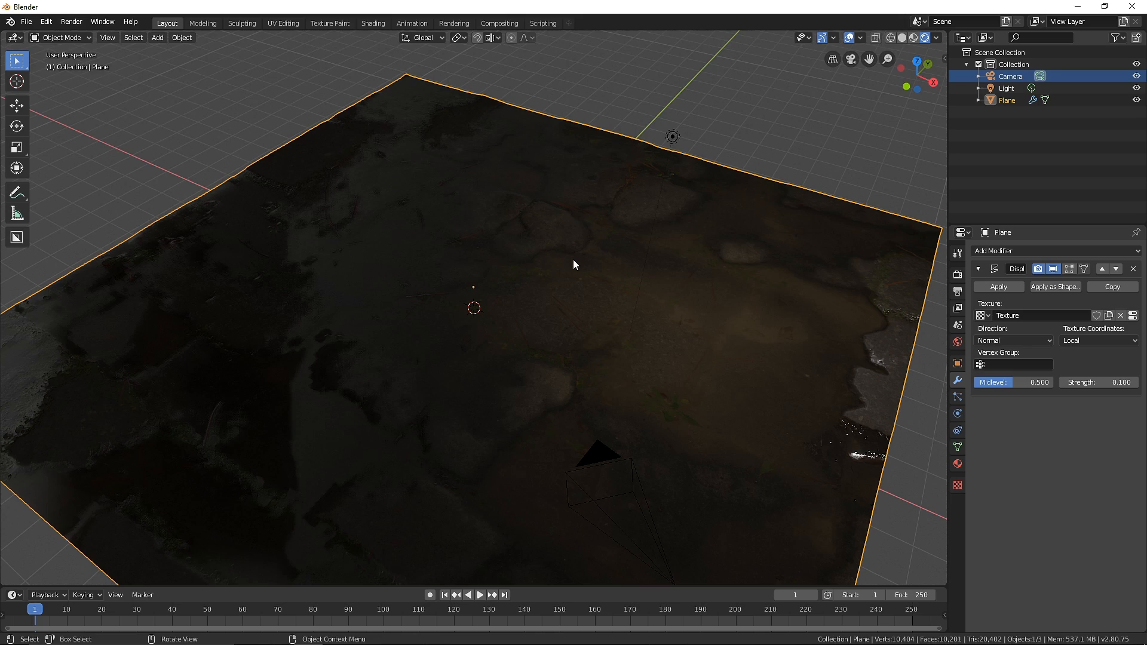
- Add a Subdivision Surface modifier to the plane and set its Render subdivisions to 3
click(1016, 251)
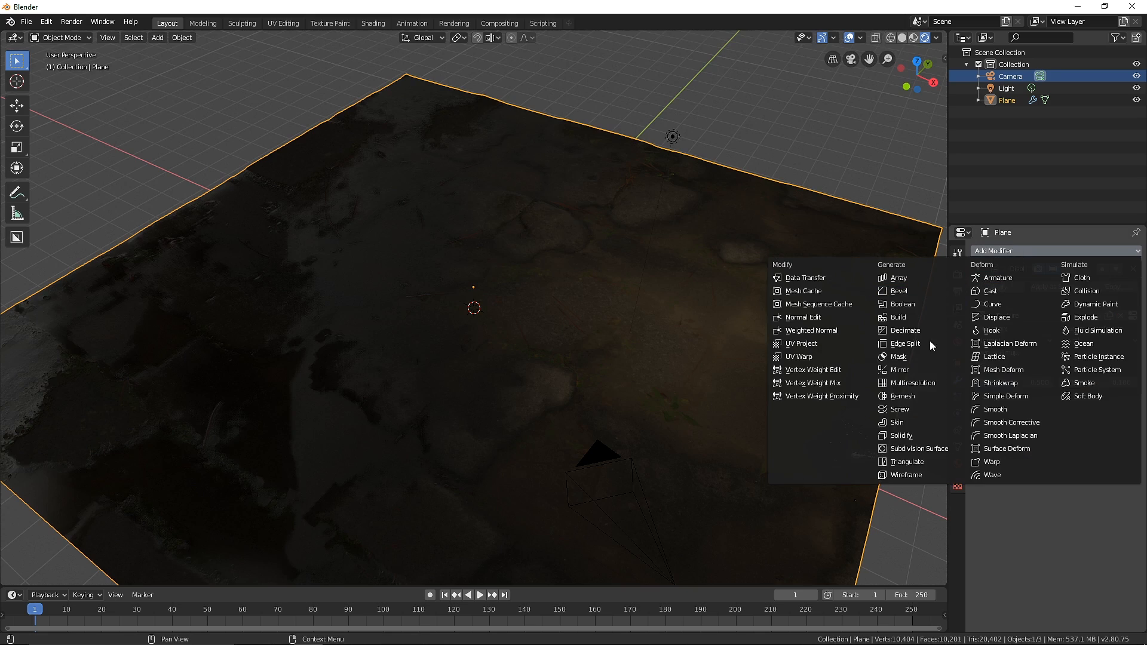
click(906, 448)
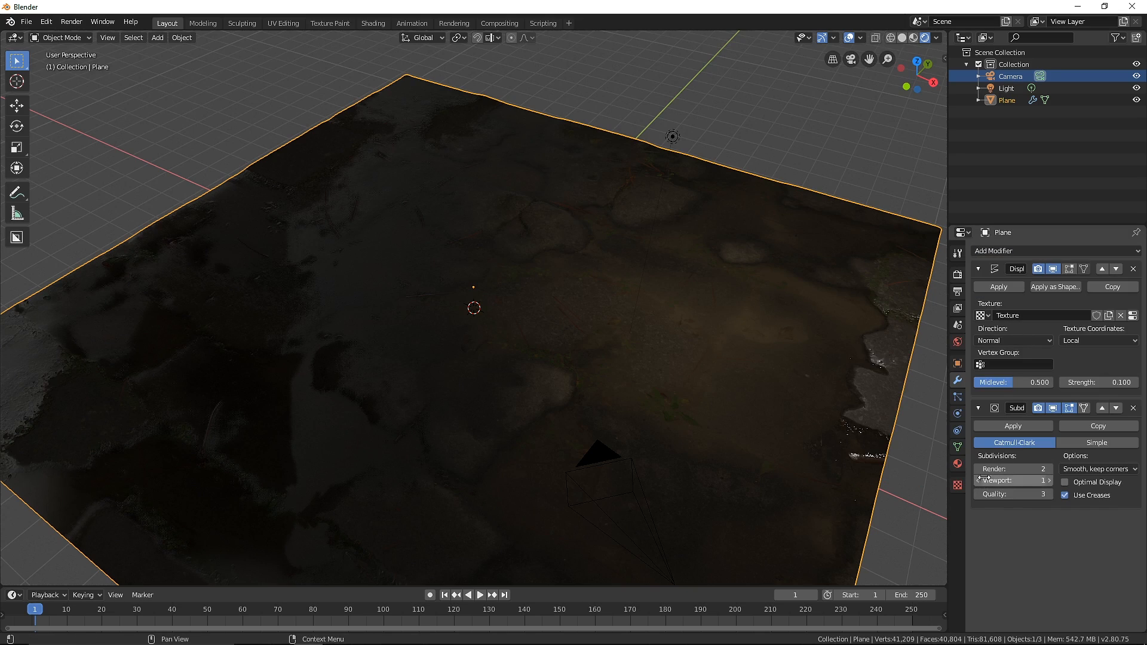
click(1047, 470)
mouse_move(693, 375)
middle_down()
mouse_move(666, 338)
mouse_move(589, 390)
mouse_move(697, 383)
middle_up()
scroll(699, 382, down, 3)
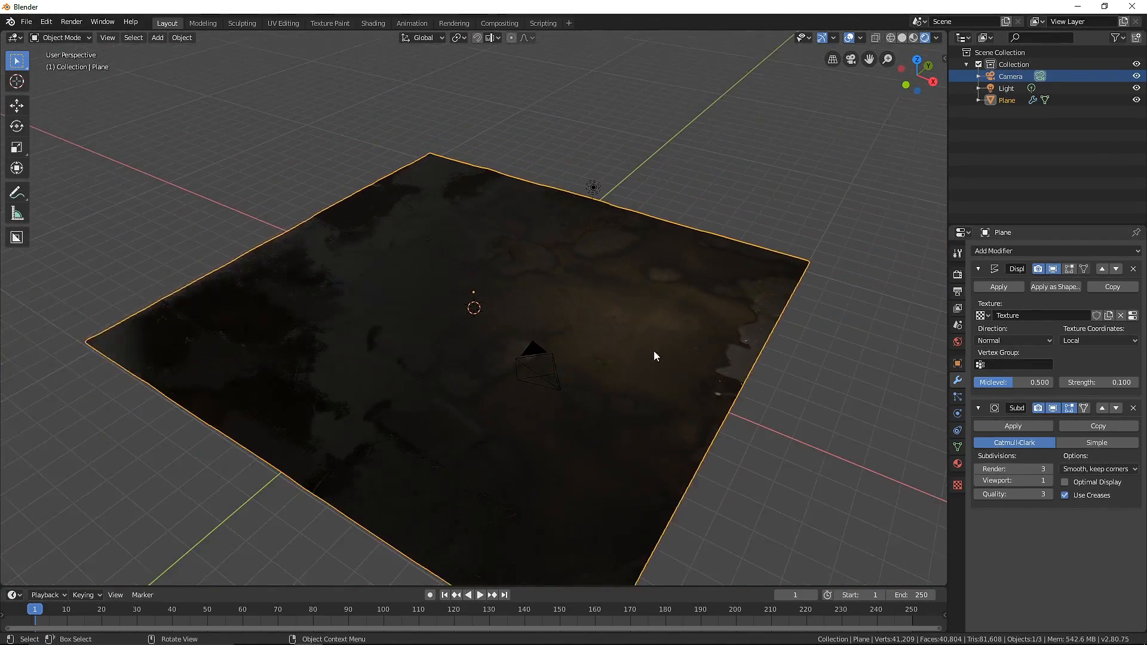
- Select the light above the plane and change its type to Sun
click(571, 211)
middle_drag(668, 260, 672, 236)
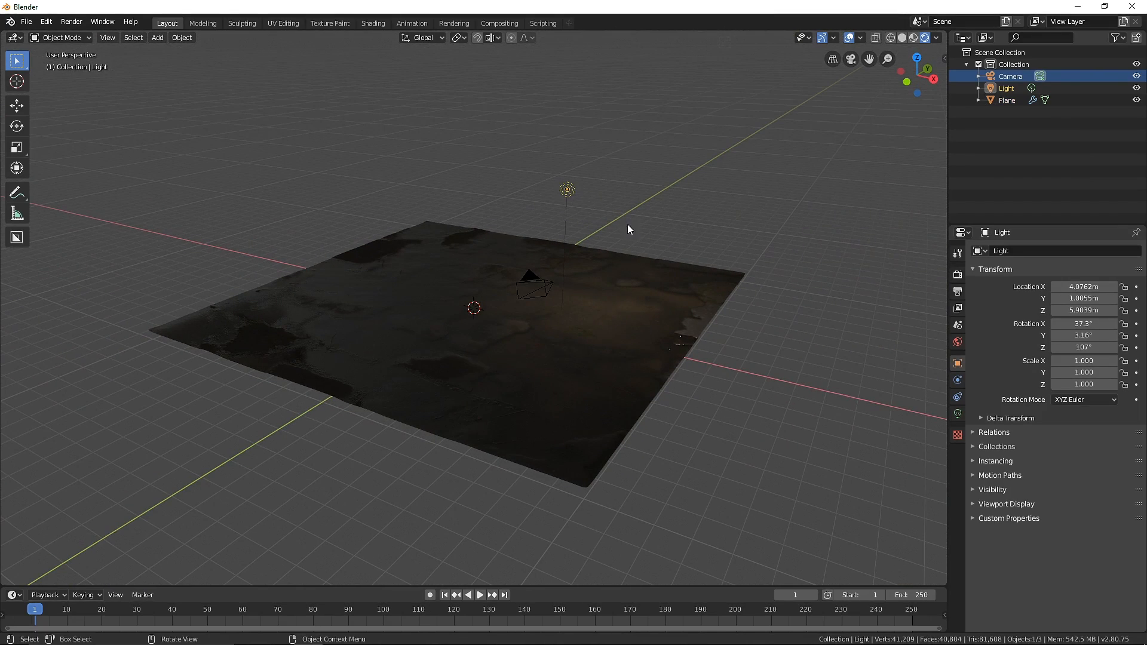
click(958, 414)
click(1034, 301)
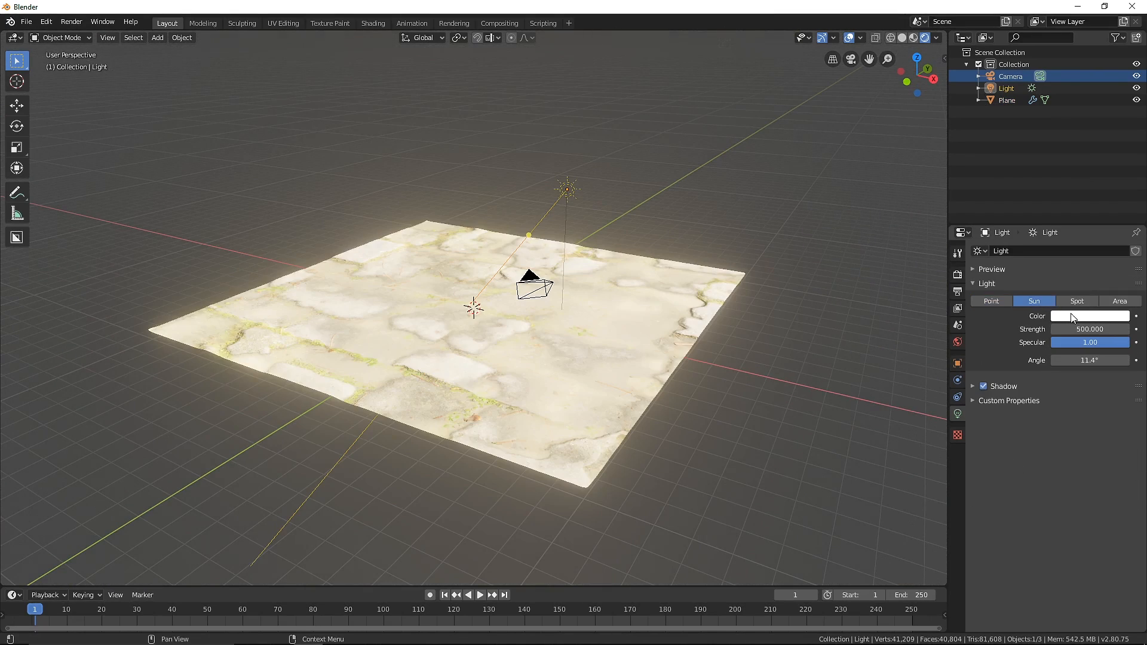
- Re-aim the sun light across the plane, to a rotation of about X 51°, Y 12°, Z 116°
scroll(529, 204, up, 5)
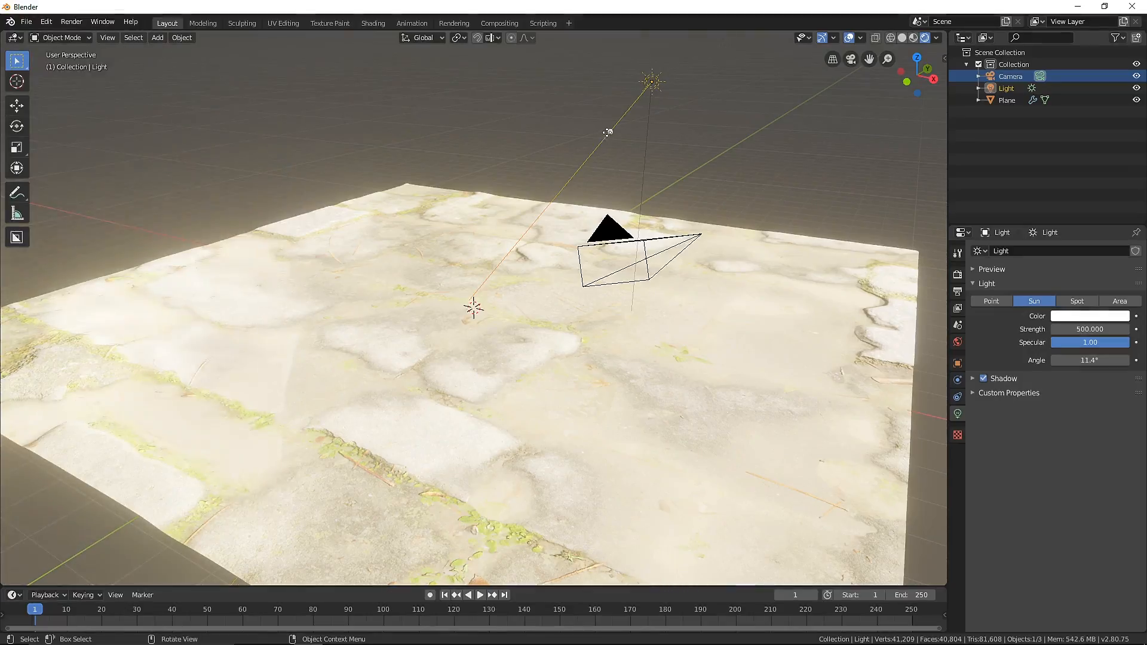
drag(611, 131, 543, 168)
middle_drag(675, 257, 318, 265)
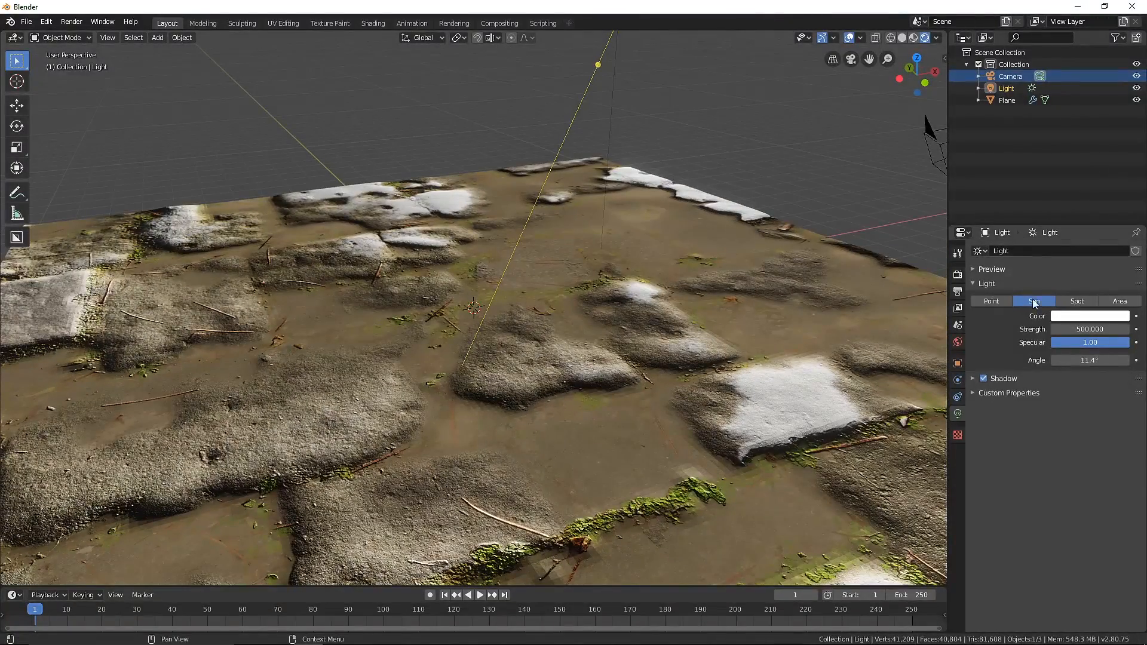
- Set the sun light's Strength to 200
click(1115, 329)
key(Return)
scroll(562, 293, down, 5)
scroll(522, 288, up, 4)
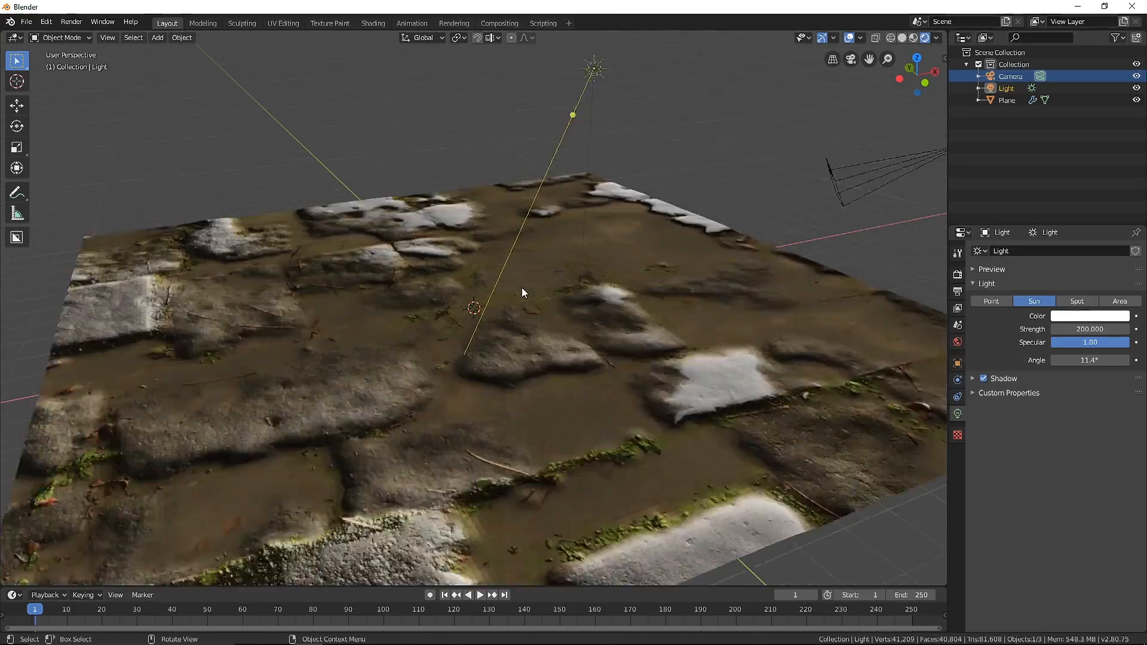
middle_drag(521, 288, 506, 260)
- Look through the camera and enable Lock Camera to View
click(851, 60)
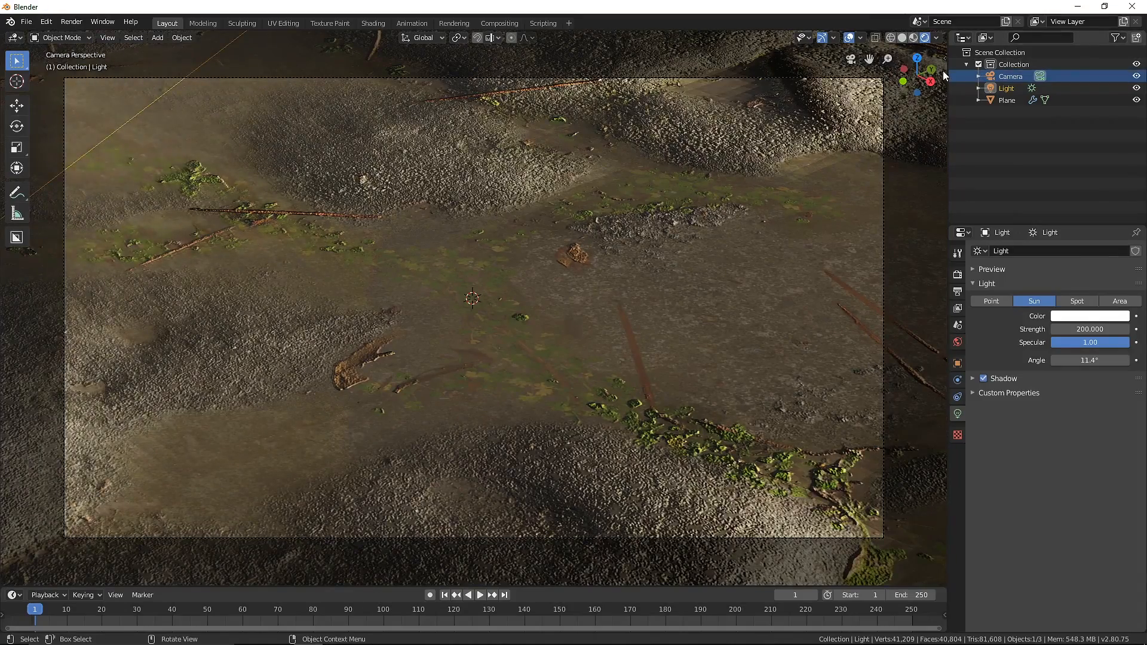
click(943, 59)
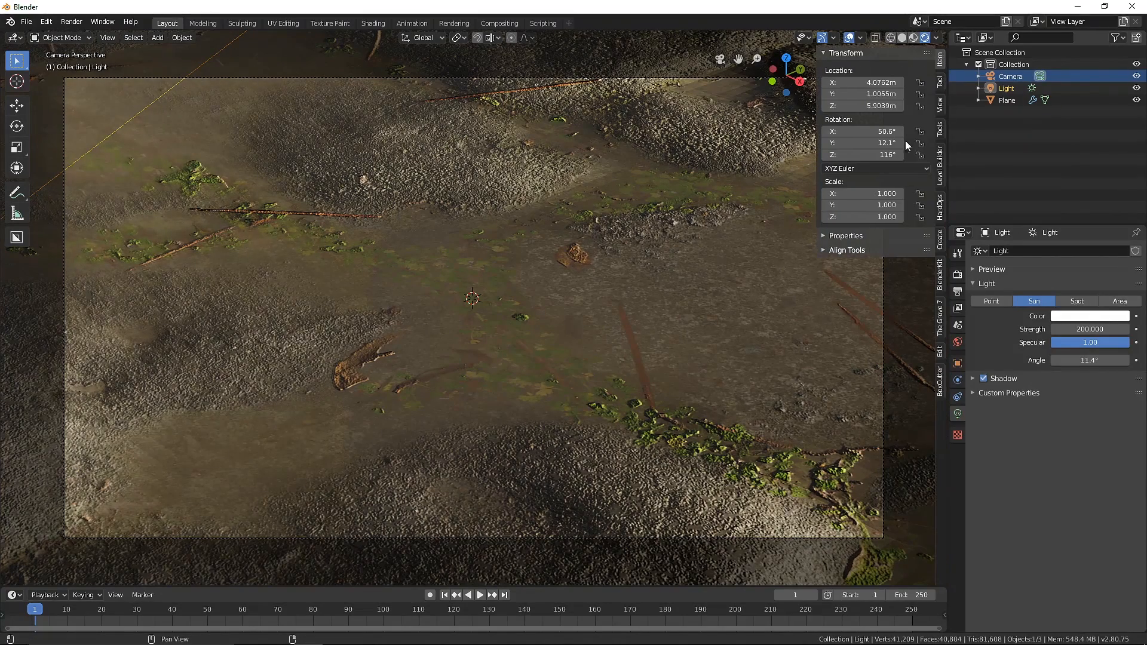
click(940, 106)
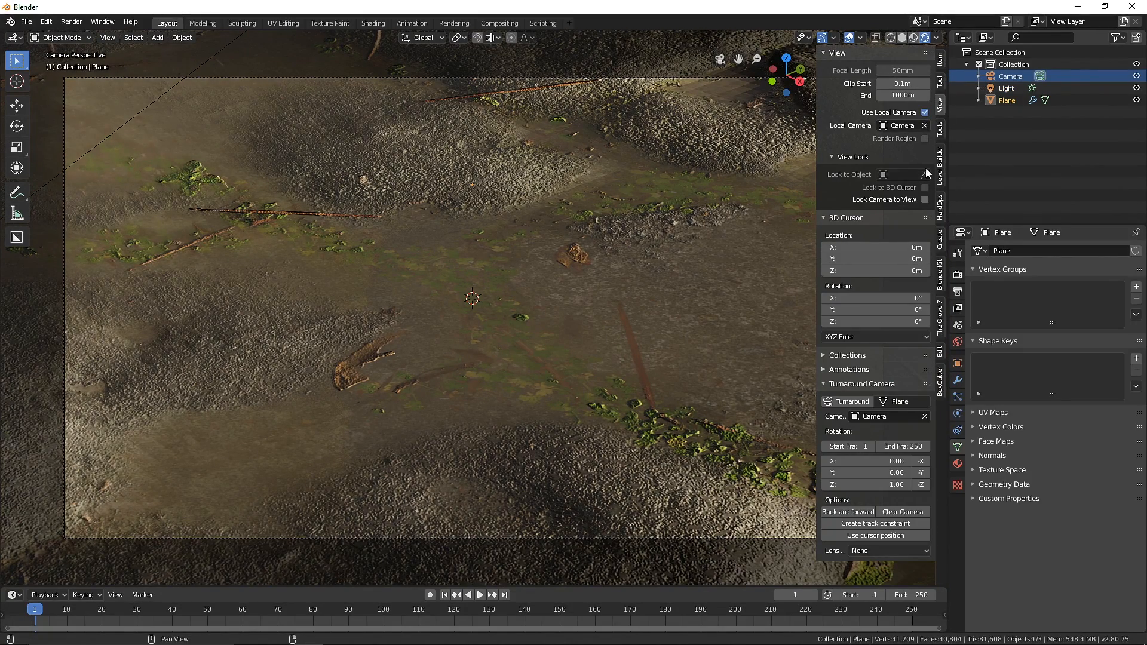
key(n)
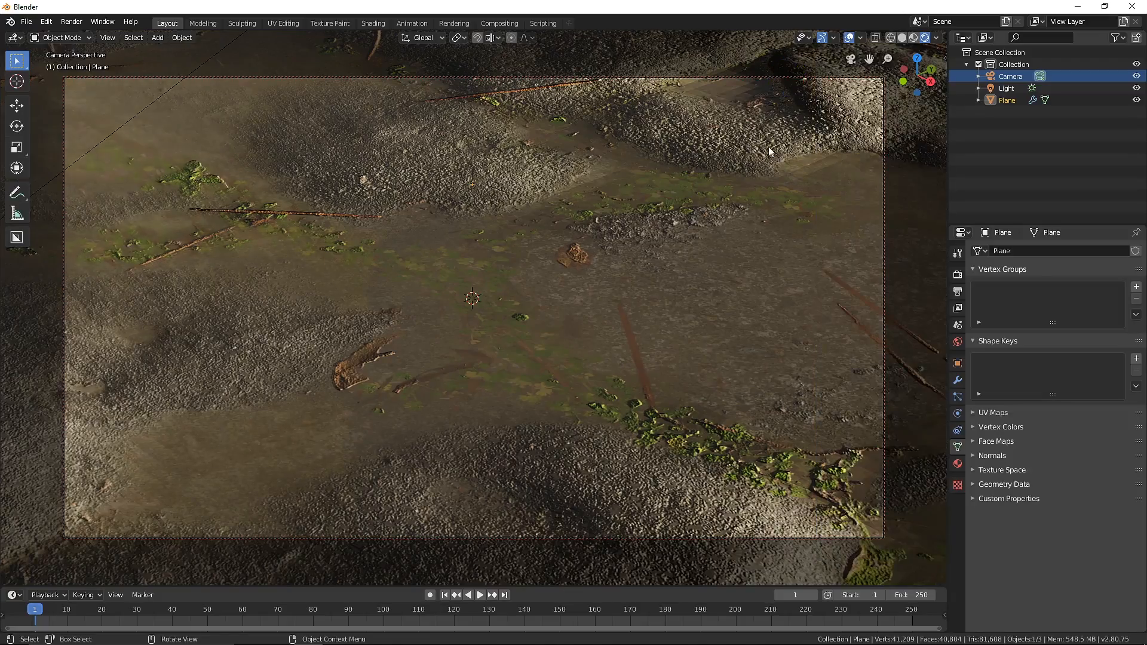
middle_drag(835, 153, 669, 170)
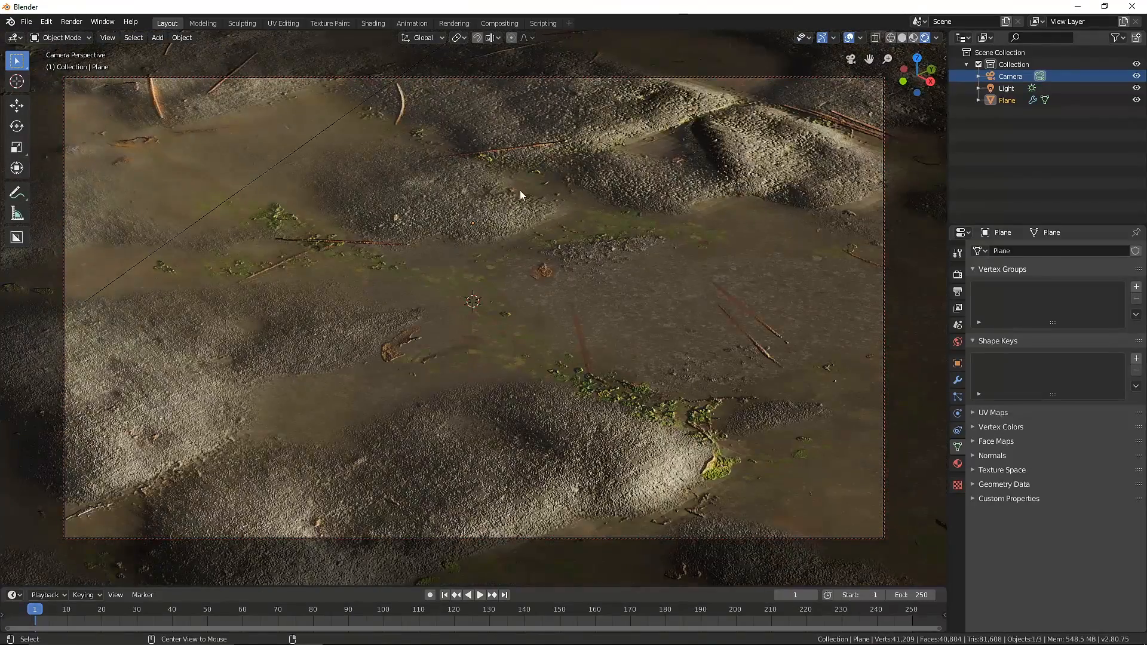
middle_drag(561, 202, 562, 234)
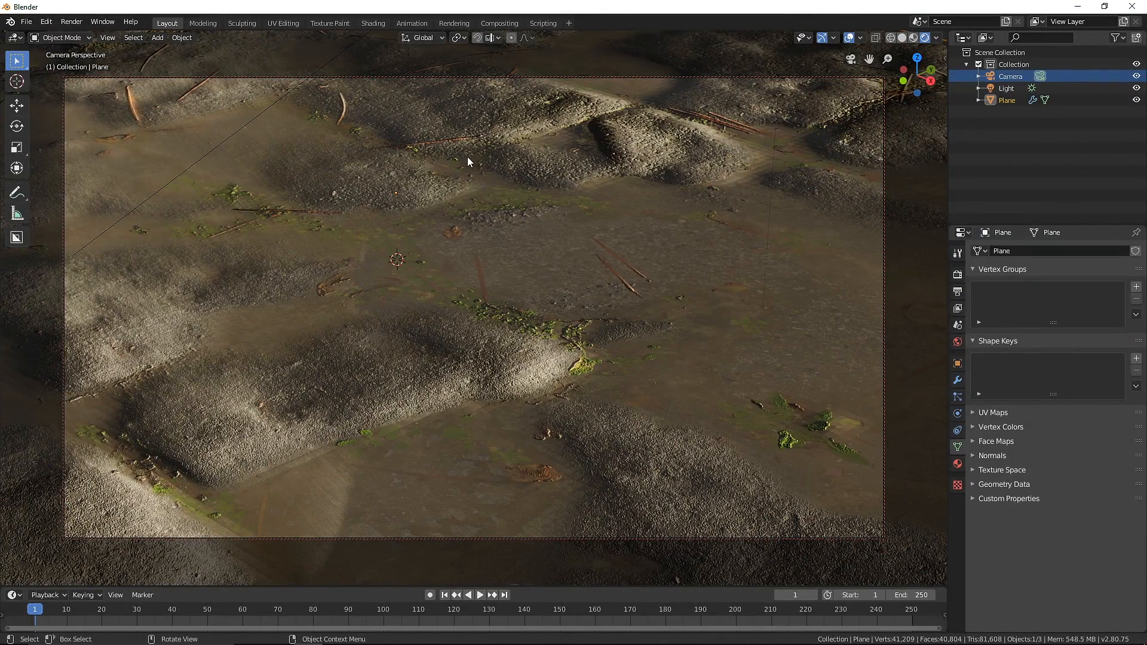
key(shift+a)
mouse_move(406, 187)
click(479, 217)
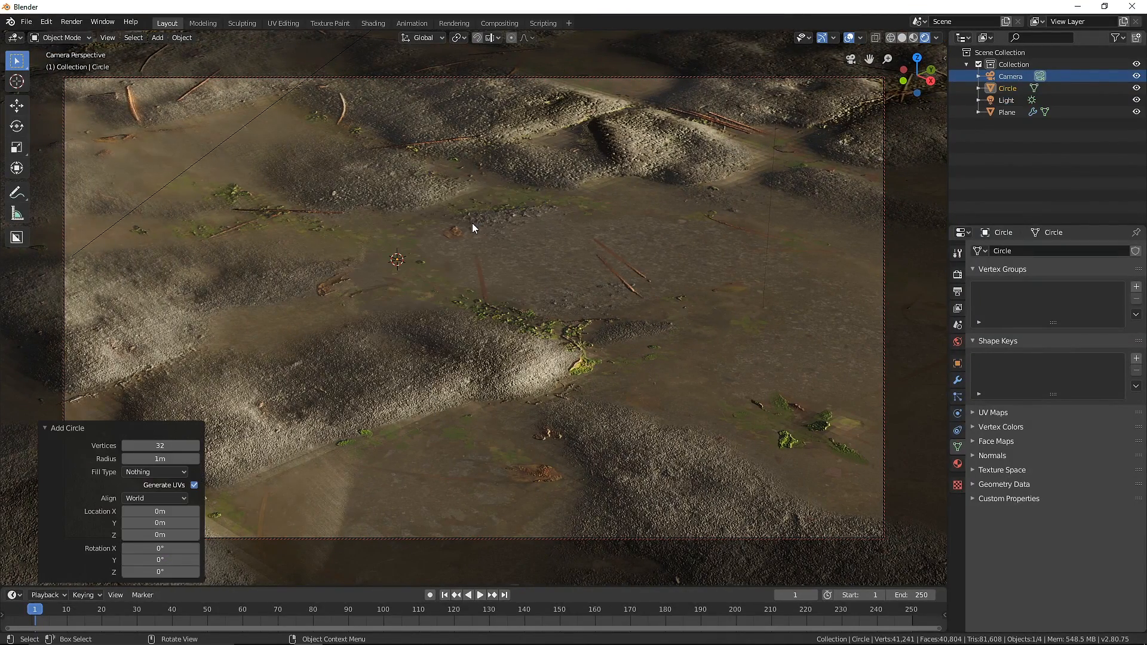
key(ctrl+z)
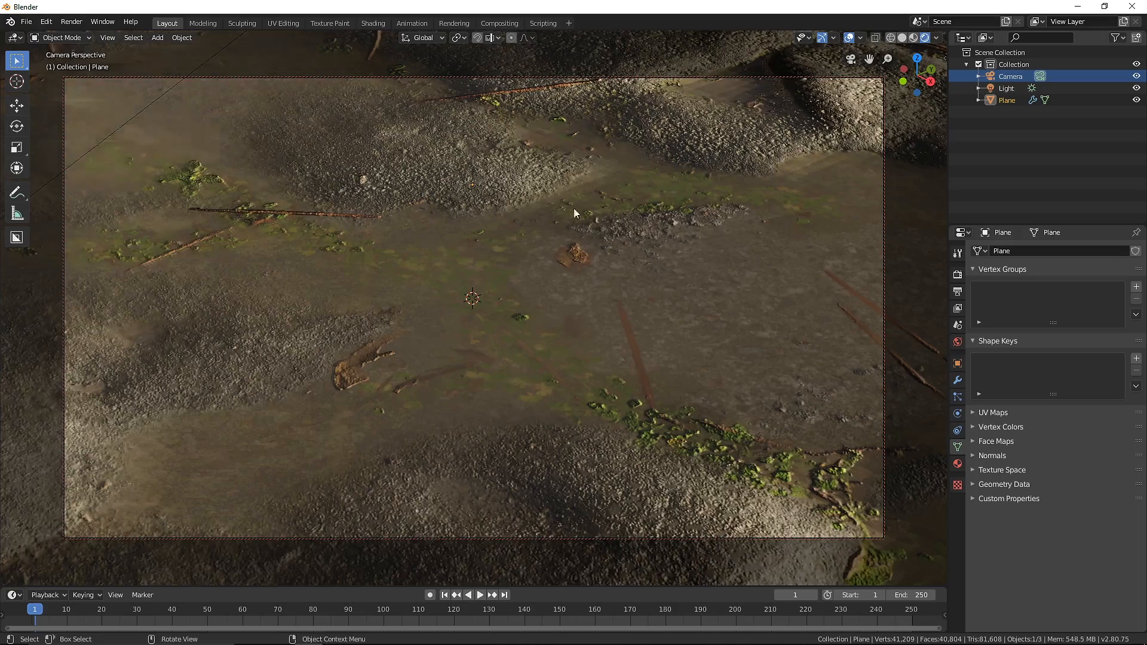
- Add a UV sphere at the origin and raise it about 0.82 m along Z above the ground
key(shift+a)
mouse_move(397, 225)
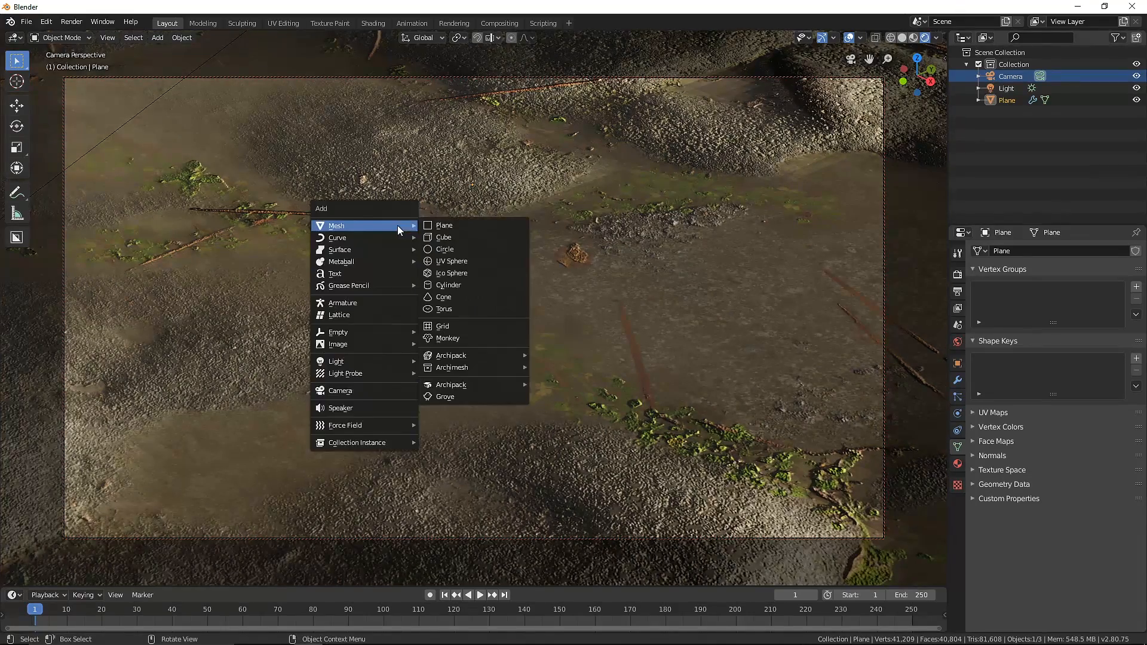
click(456, 262)
key(g)
key(z)
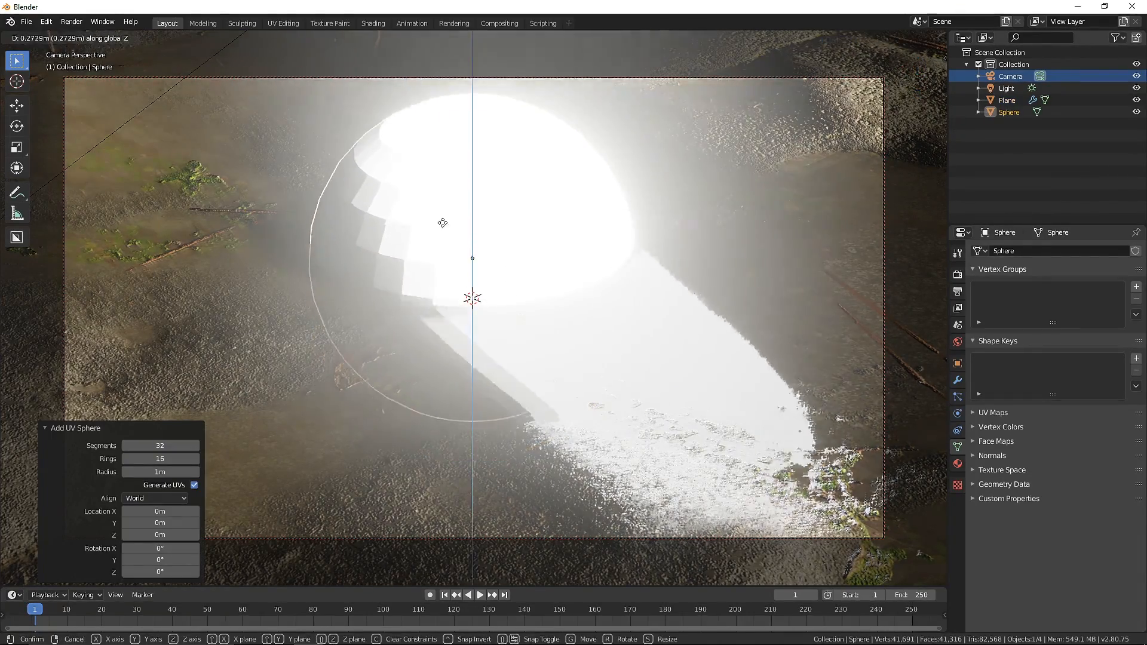
click(436, 152)
- Move the sphere about 1.84 m along X and then toward negative Y, and scale it to about 0.615
key(g)
key(x)
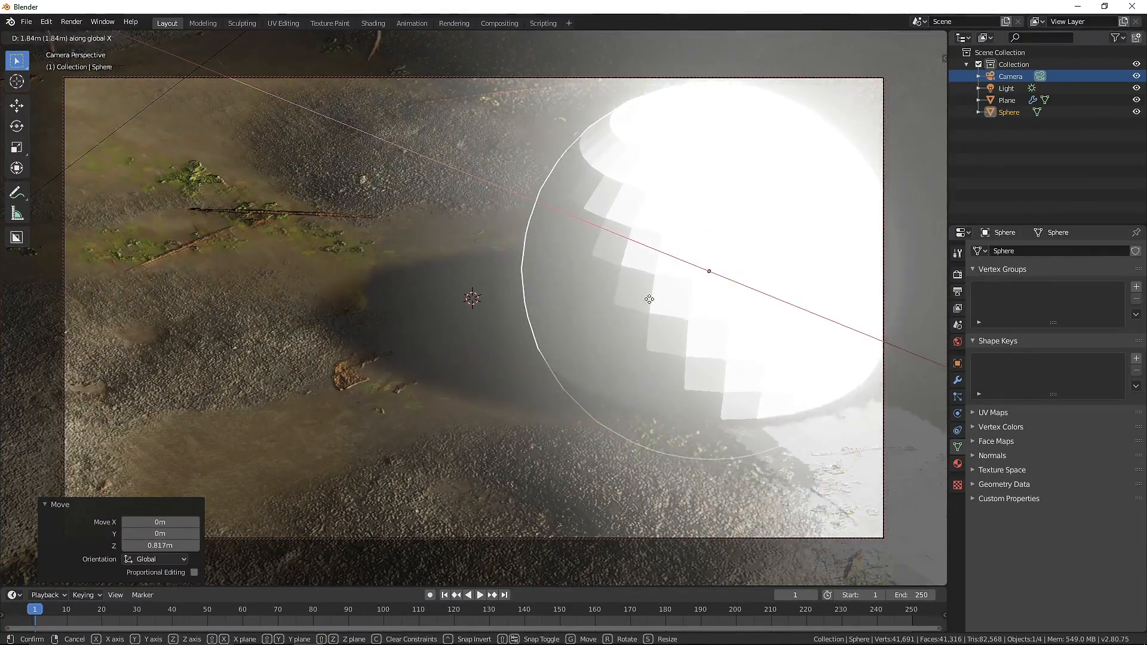
click(647, 302)
key(g)
key(y)
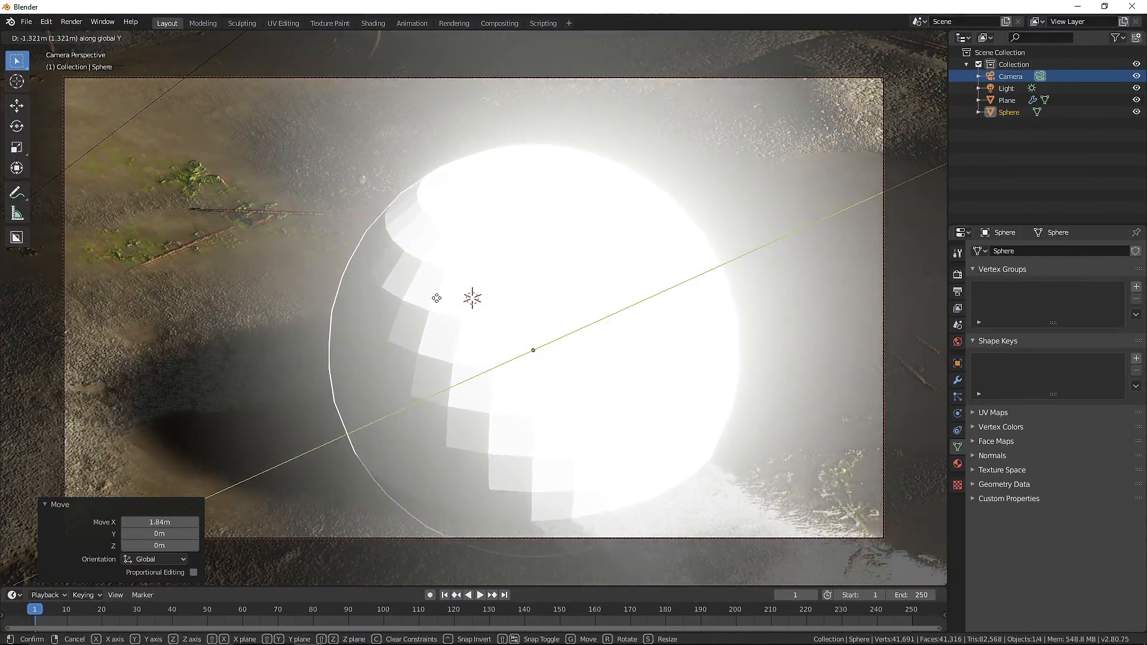
click(472, 297)
key(g)
key(Escape)
key(s)
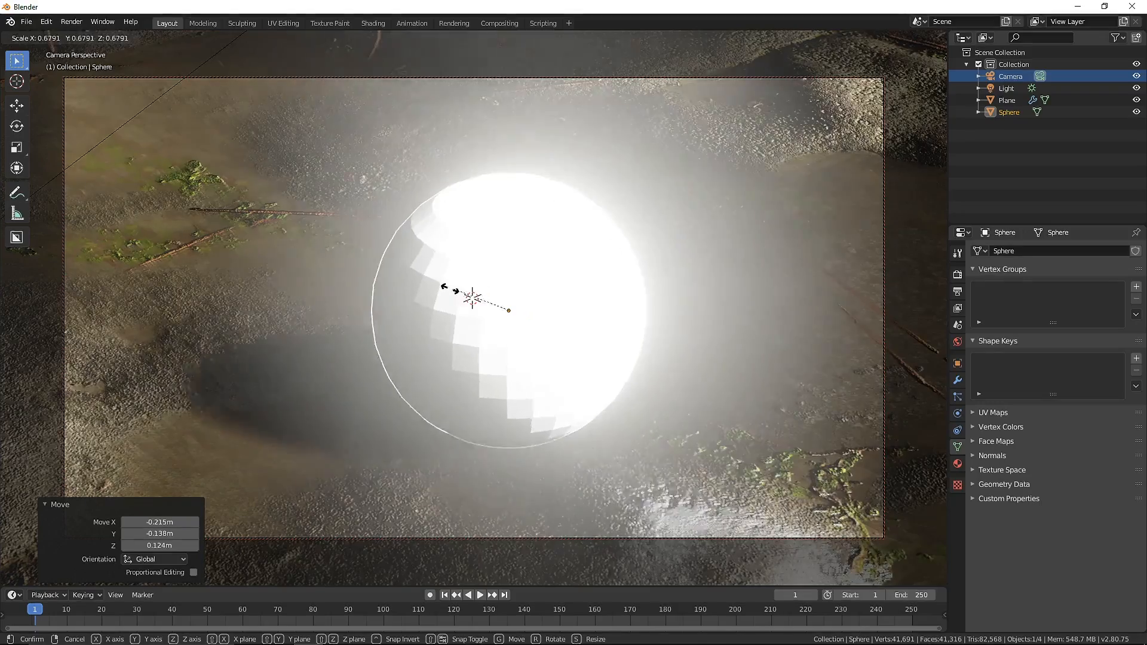
click(443, 283)
- Shade the sphere smooth and shift it about -0.17 m in X, -0.13 m in Y and 0.07 m in Z
right_click(557, 296)
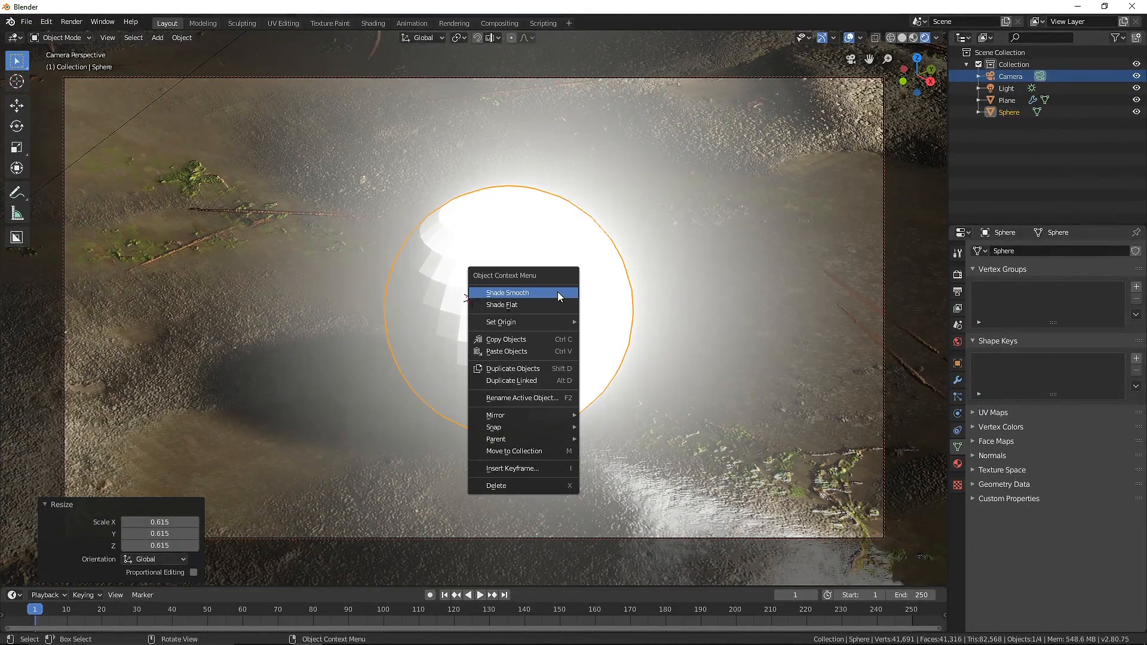
click(521, 293)
key(g)
click(478, 282)
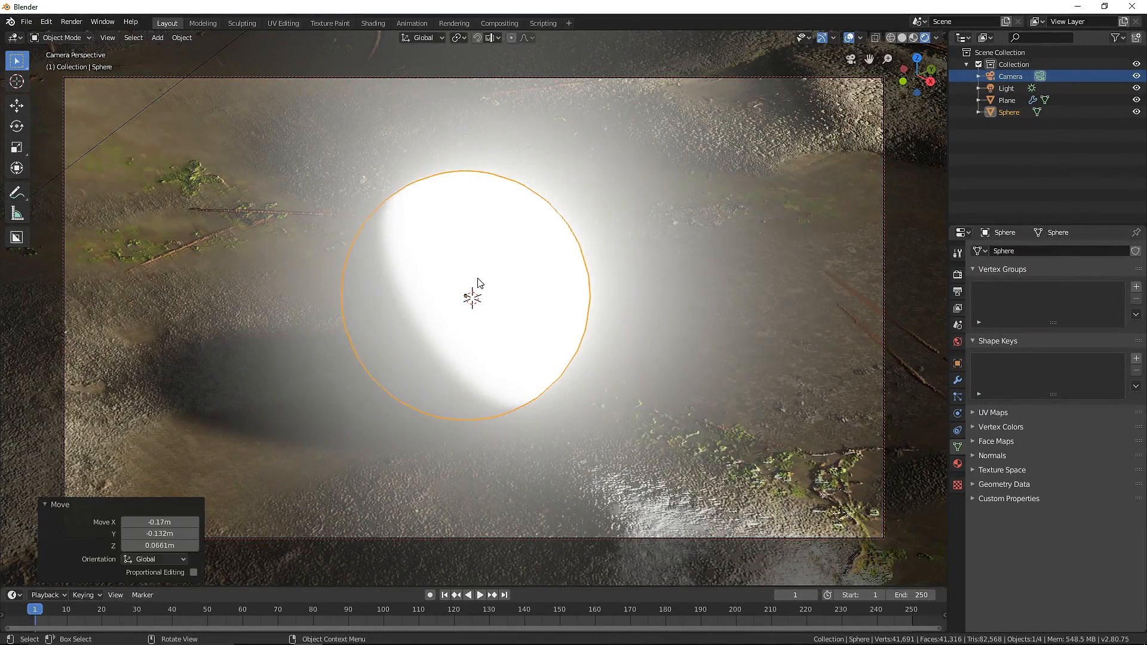
- Give the sphere a new material with a black Base Color and Metallic at 1
click(958, 464)
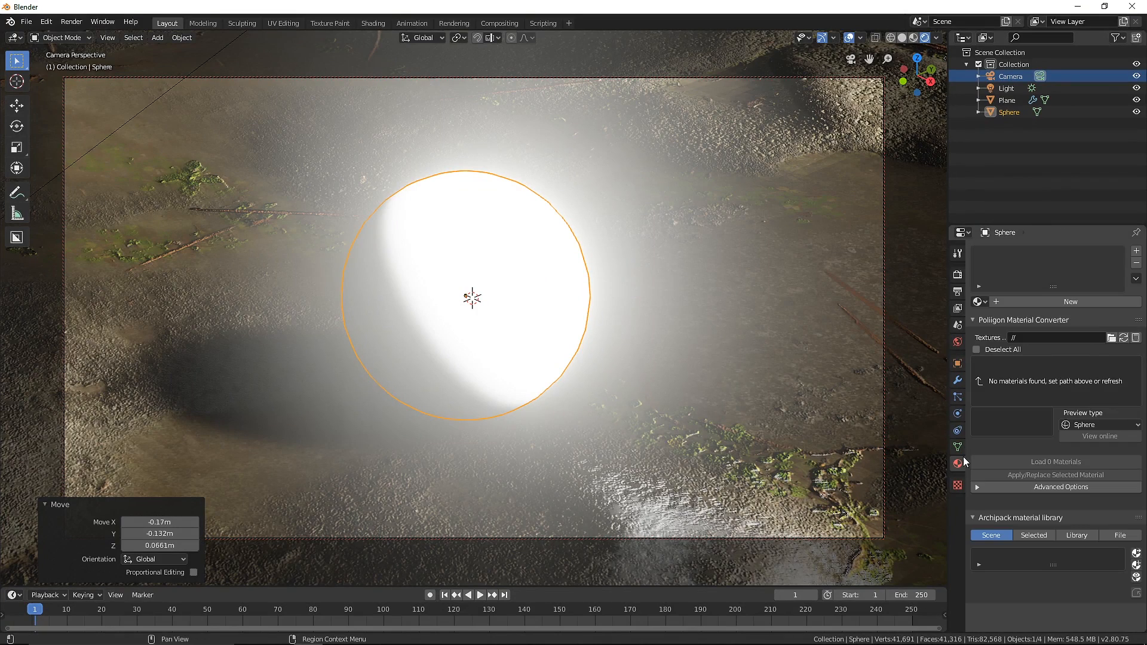
click(1041, 301)
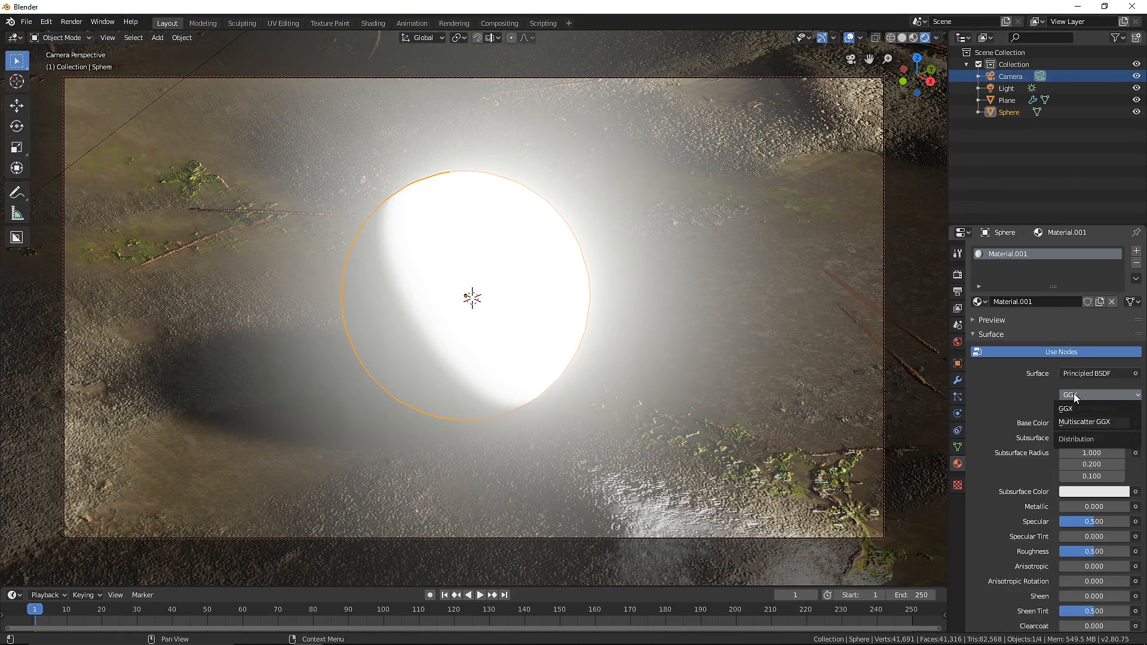
click(1085, 371)
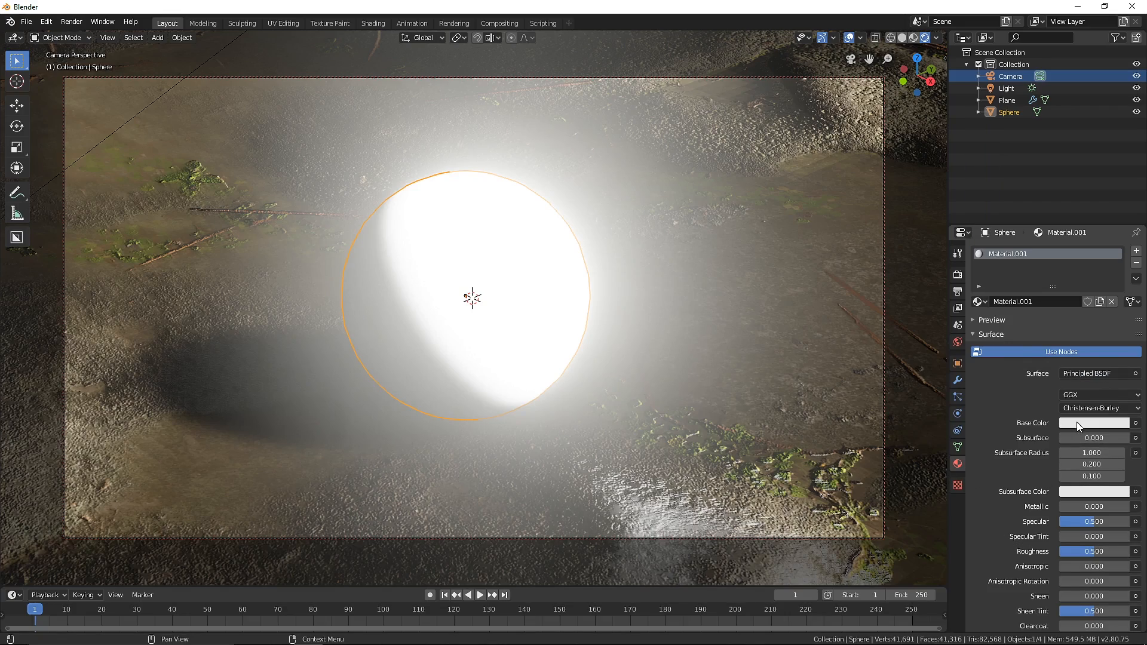
click(1094, 423)
drag(1122, 326, 1123, 342)
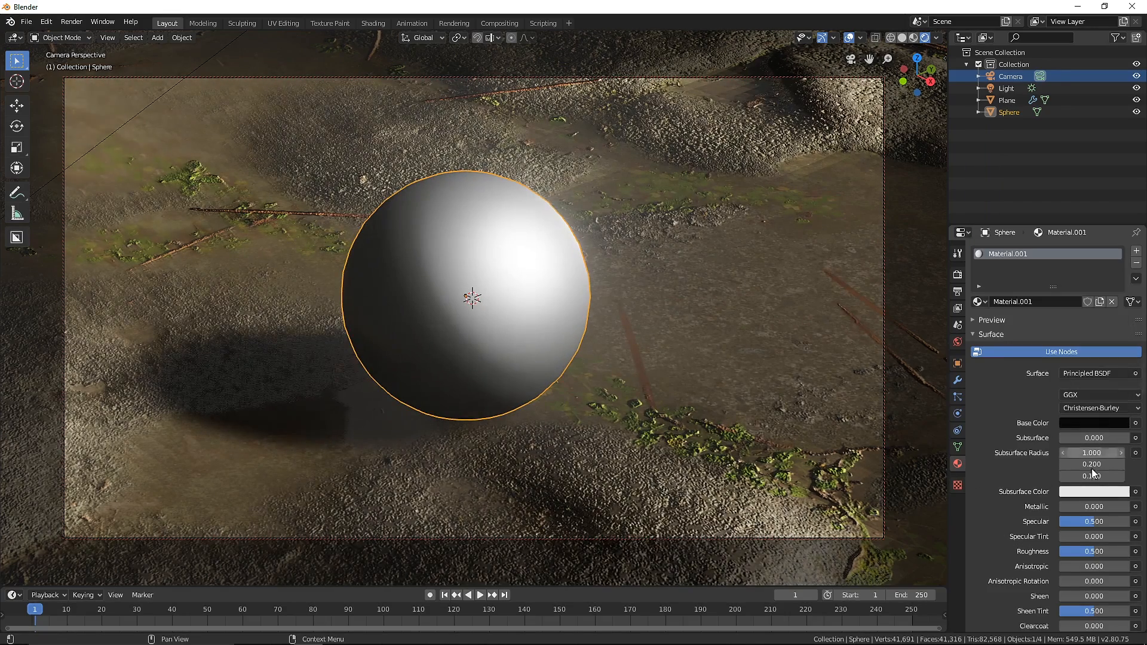
drag(1093, 507, 1097, 512)
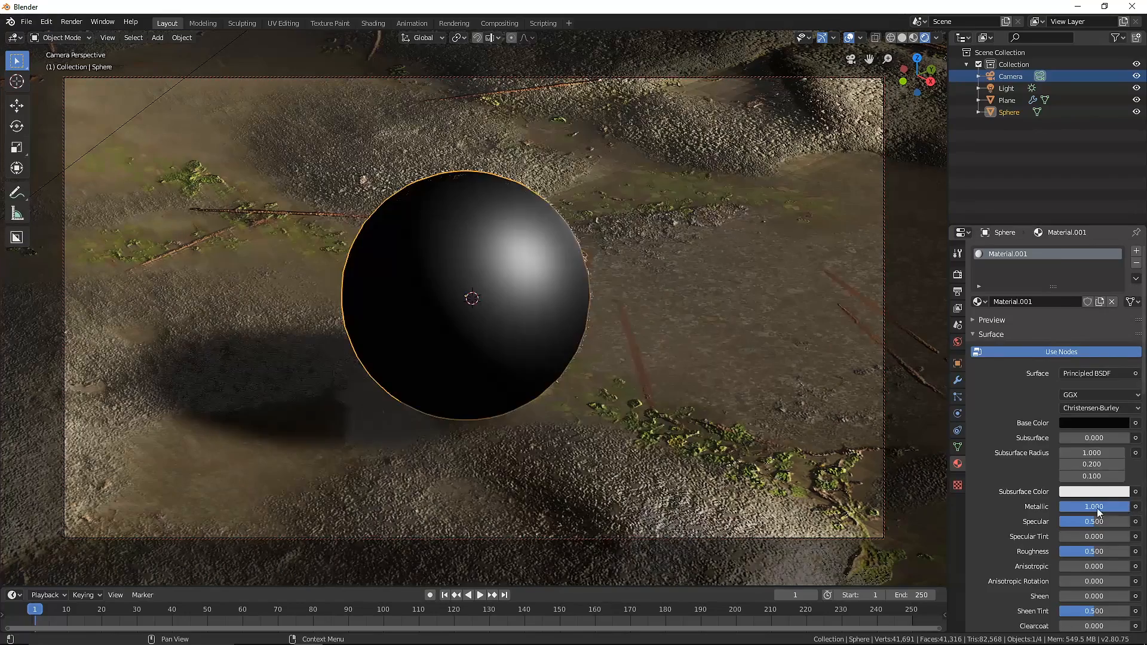
- Set the sphere material's Specular to 0.1 and Roughness to 0.3
click(1083, 522)
key(BackSpace)
text(0.1)
key(Return)
click(1086, 551)
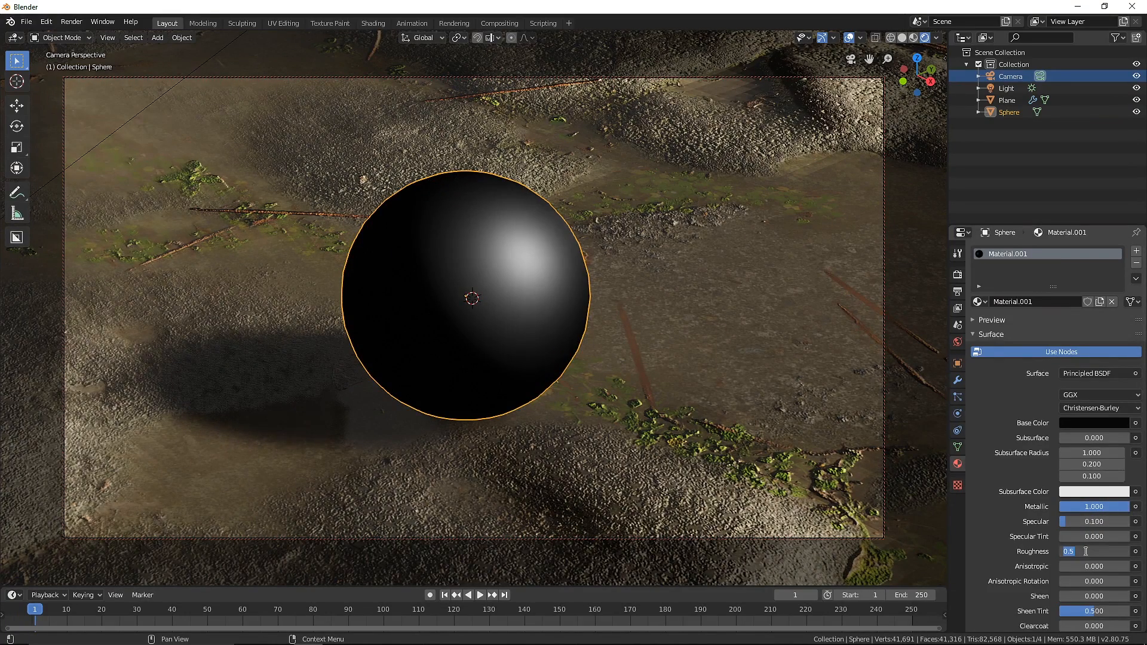
text(0.3)
key(Return)
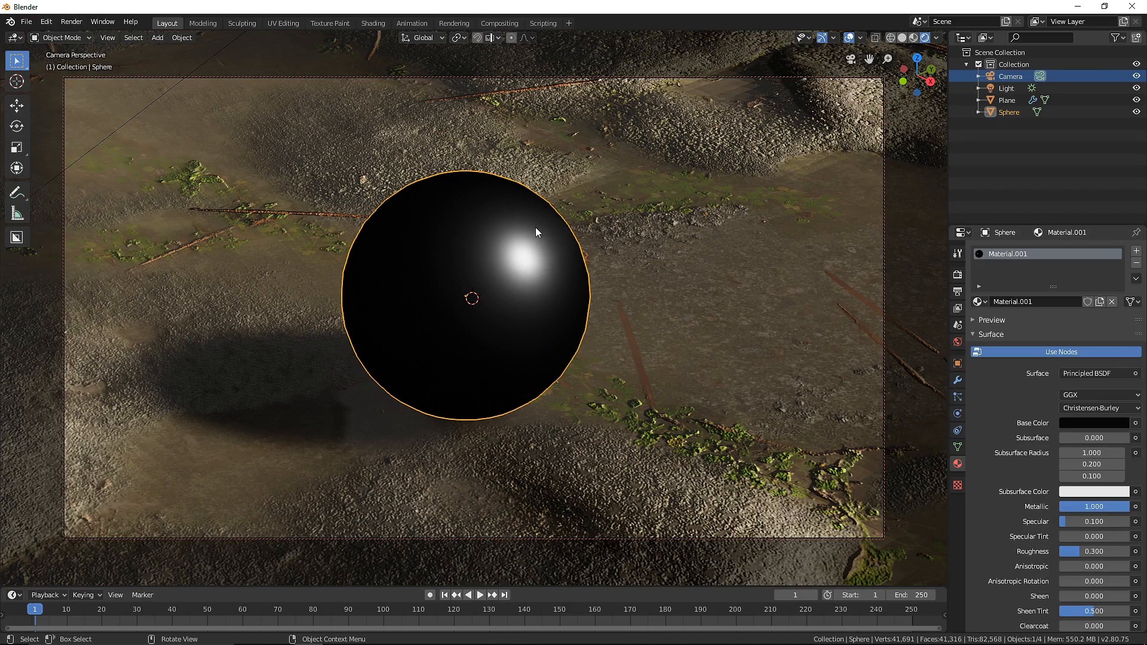
- Switch to the Shading workspace and add a Noise Texture node ahead of the sphere's Principled BSDF
click(373, 23)
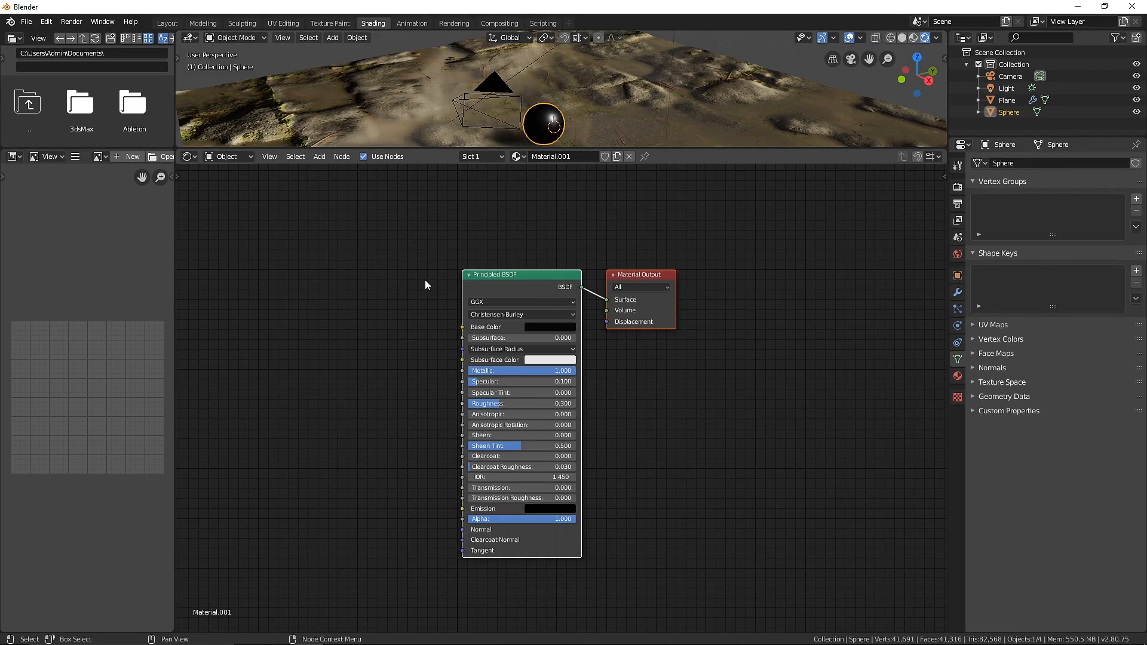
key(shift+a)
click(336, 310)
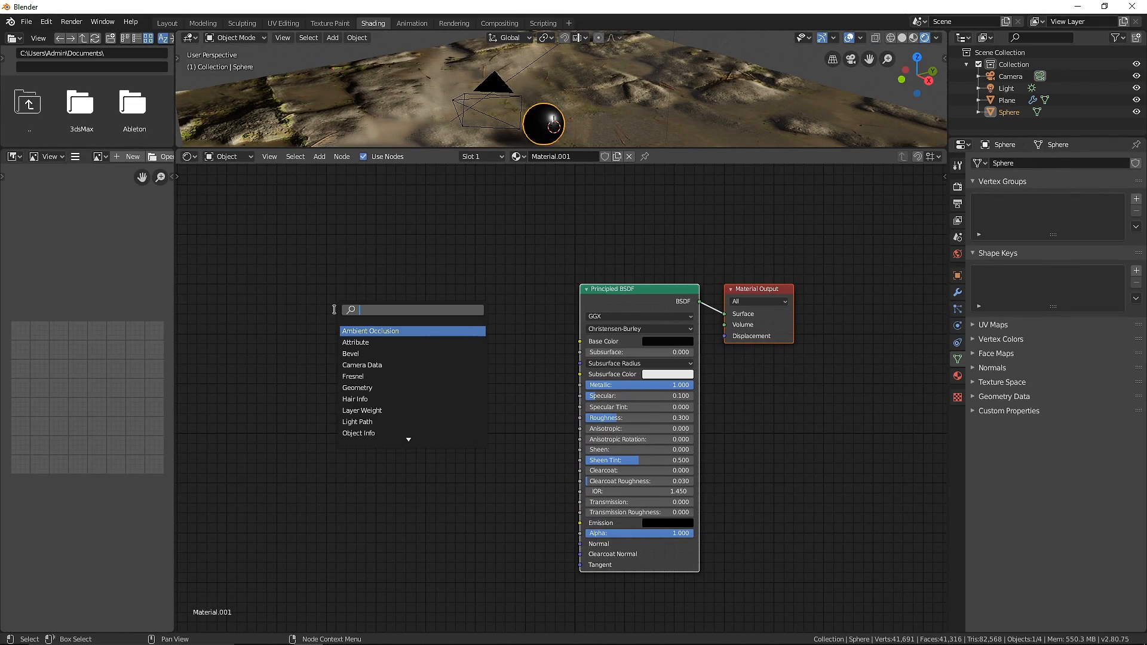
text(no)
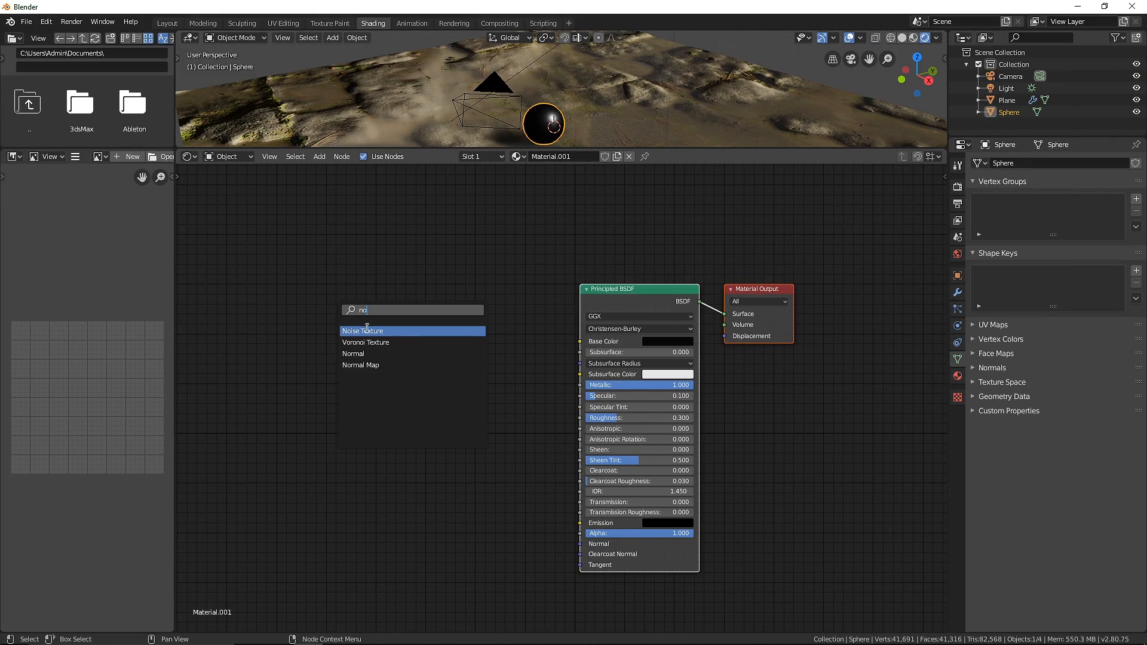
click(366, 329)
click(308, 343)
scroll(393, 378, up, 3)
middle_drag(377, 349, 496, 360)
scroll(496, 360, up, 3)
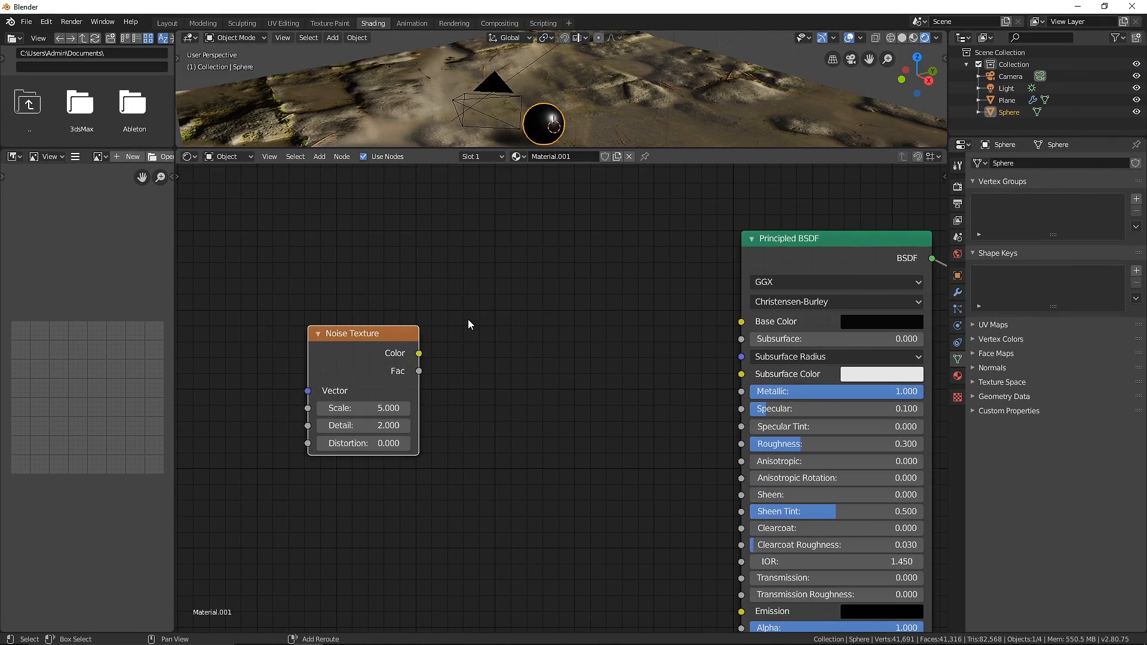
- Insert a ColorRamp between the Noise Texture's Color output and the Principled BSDF's Base Color
key(shift+a)
click(468, 321)
text(colo)
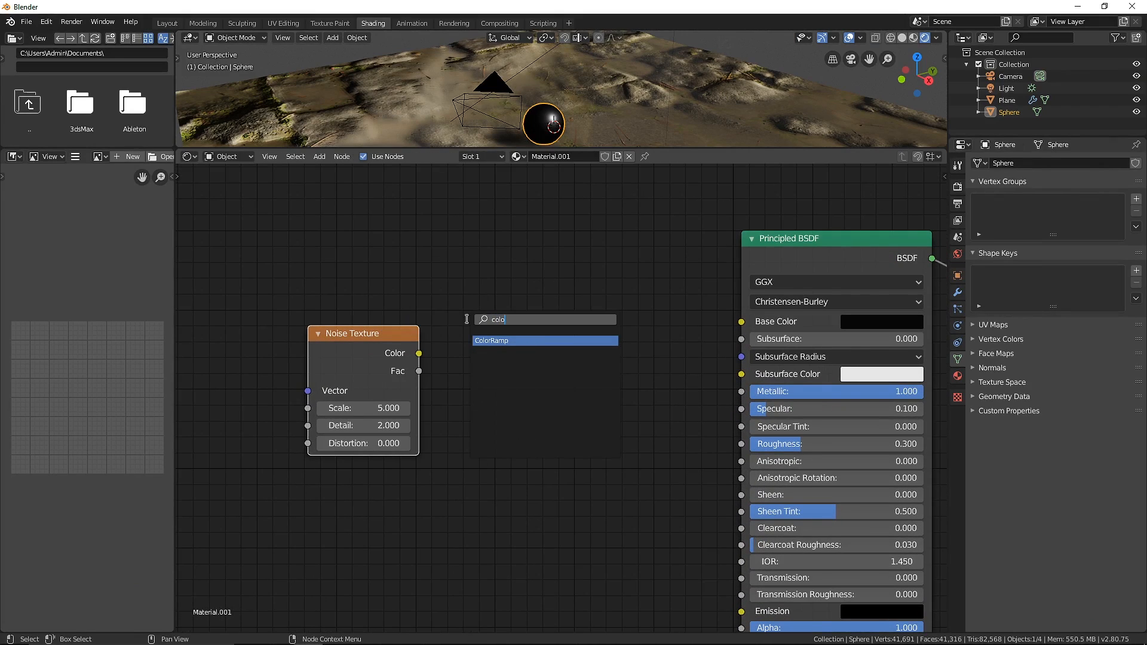
click(488, 343)
click(478, 351)
drag(402, 345, 474, 505)
drag(544, 380, 478, 368)
drag(353, 349, 322, 350)
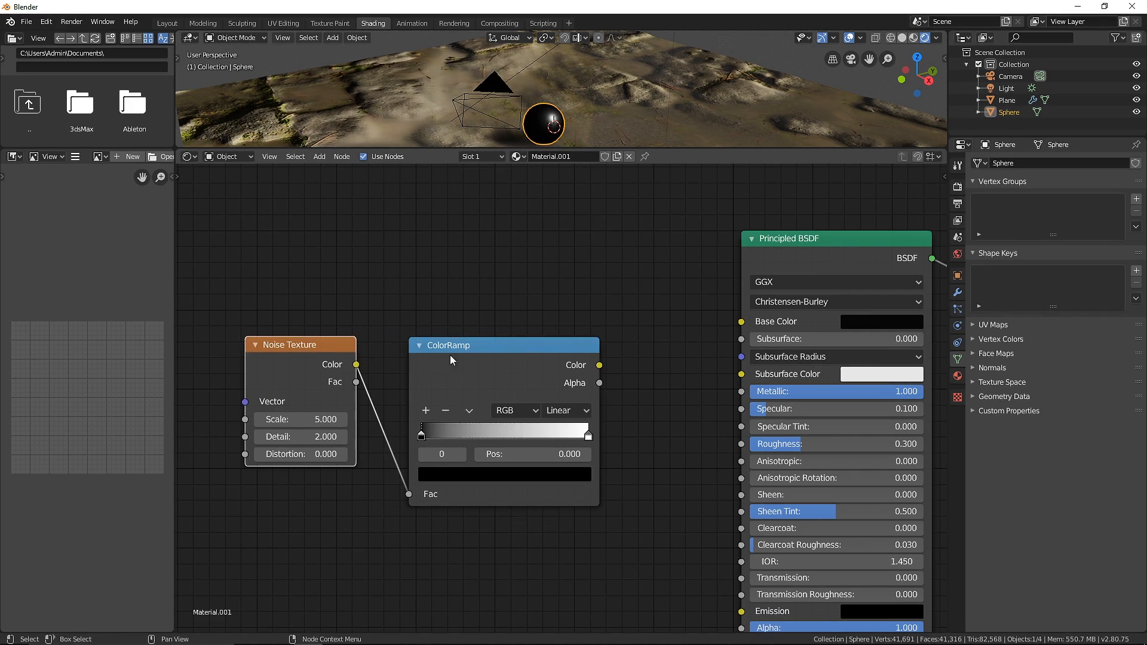
drag(598, 365, 730, 329)
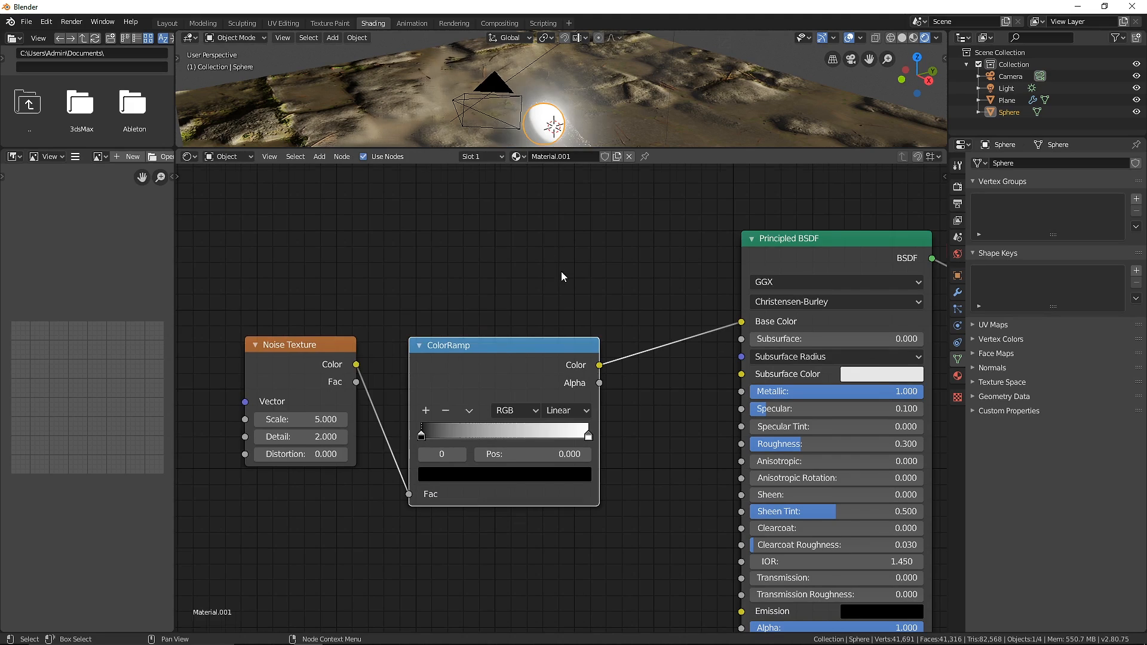
- Look through the camera and enlarge the 3D viewport above the node editor
middle_drag(561, 272, 575, 320)
scroll(575, 320, down, 1)
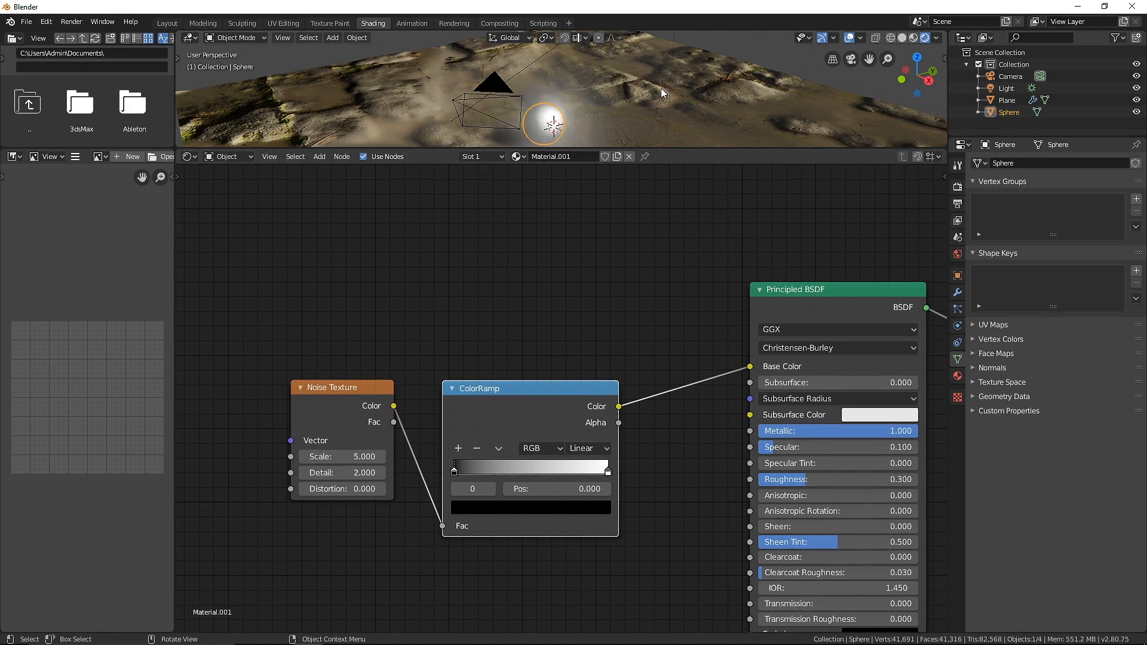
click(854, 59)
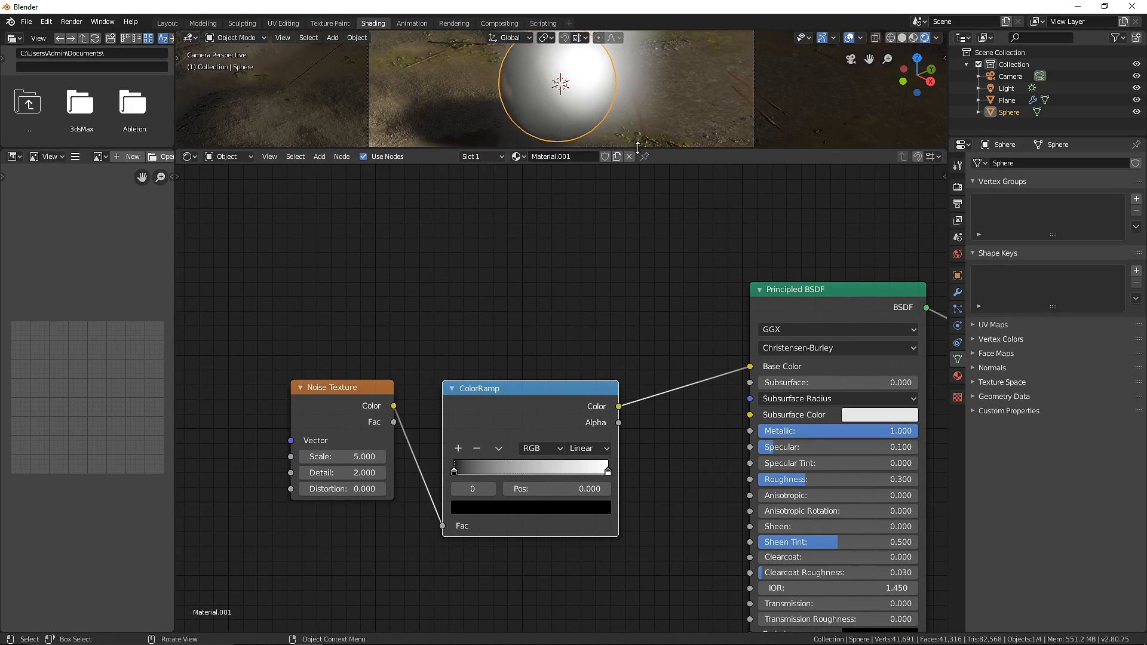
click(645, 156)
drag(637, 147, 637, 246)
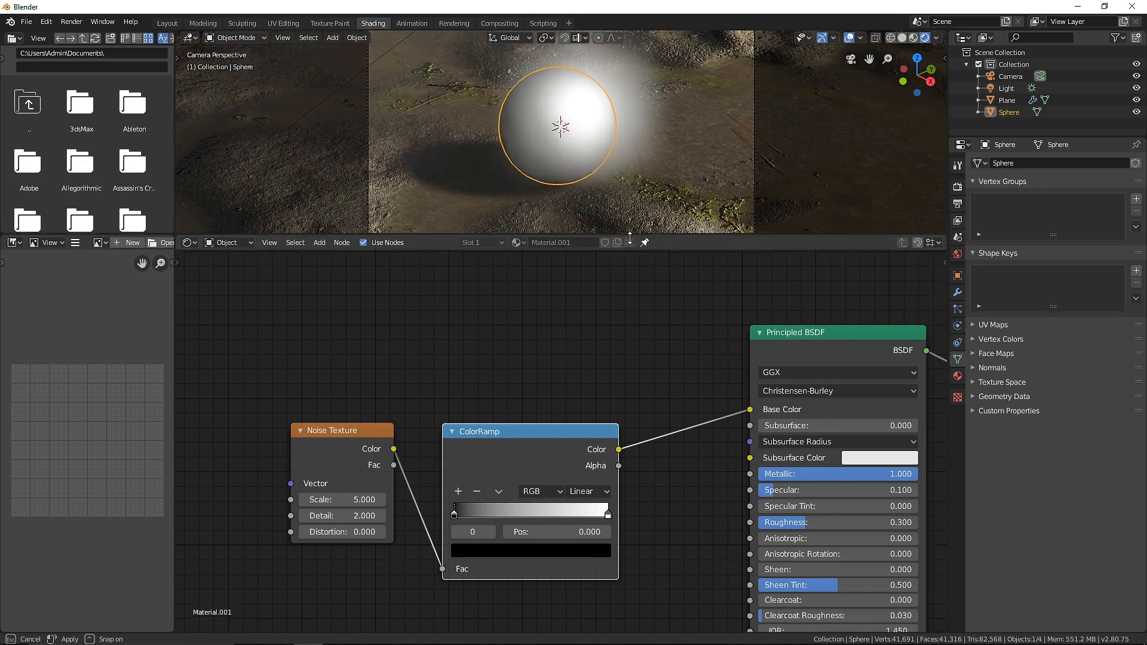
- Set the Noise Texture's Scale to 0.2 and Distortion to 2, comparing the sphere in Material Preview and Rendered shading
drag(538, 437, 541, 425)
drag(358, 511, 319, 511)
click(370, 502)
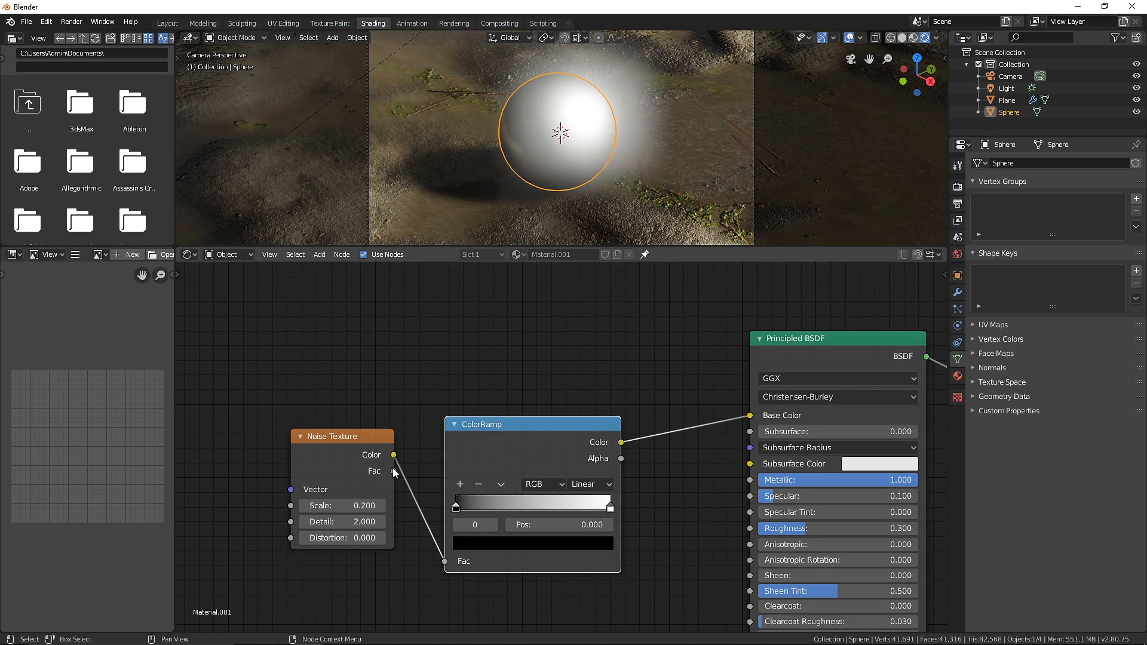
mouse_move(349, 537)
mouse_down()
mouse_move(408, 537)
mouse_move(364, 538)
mouse_up()
click(912, 38)
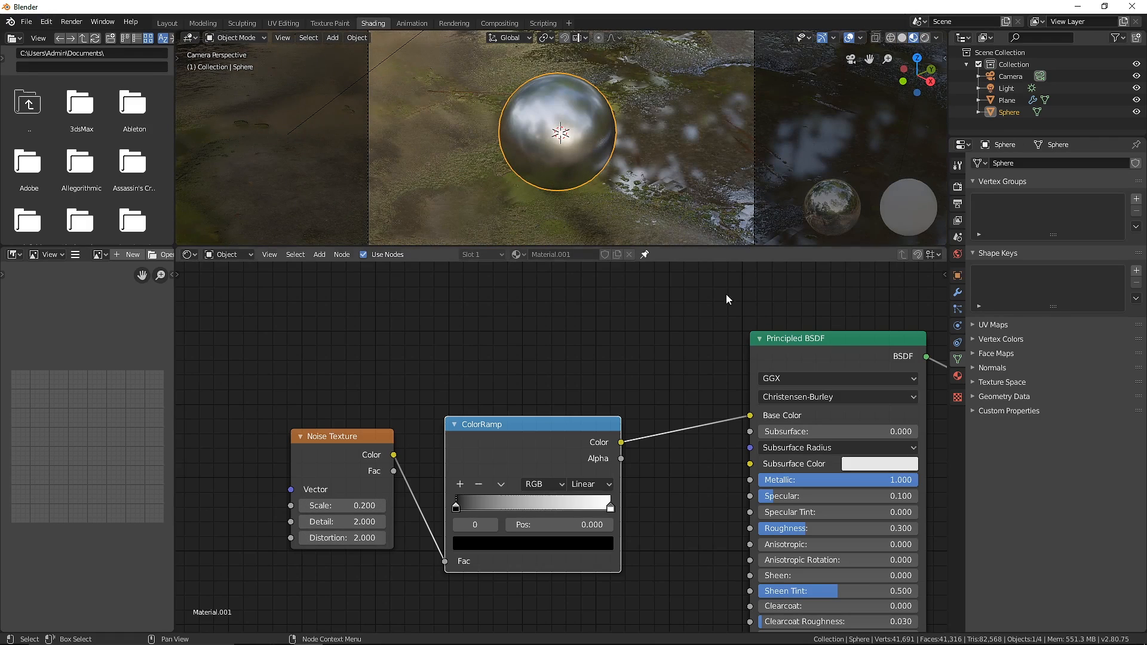
click(924, 39)
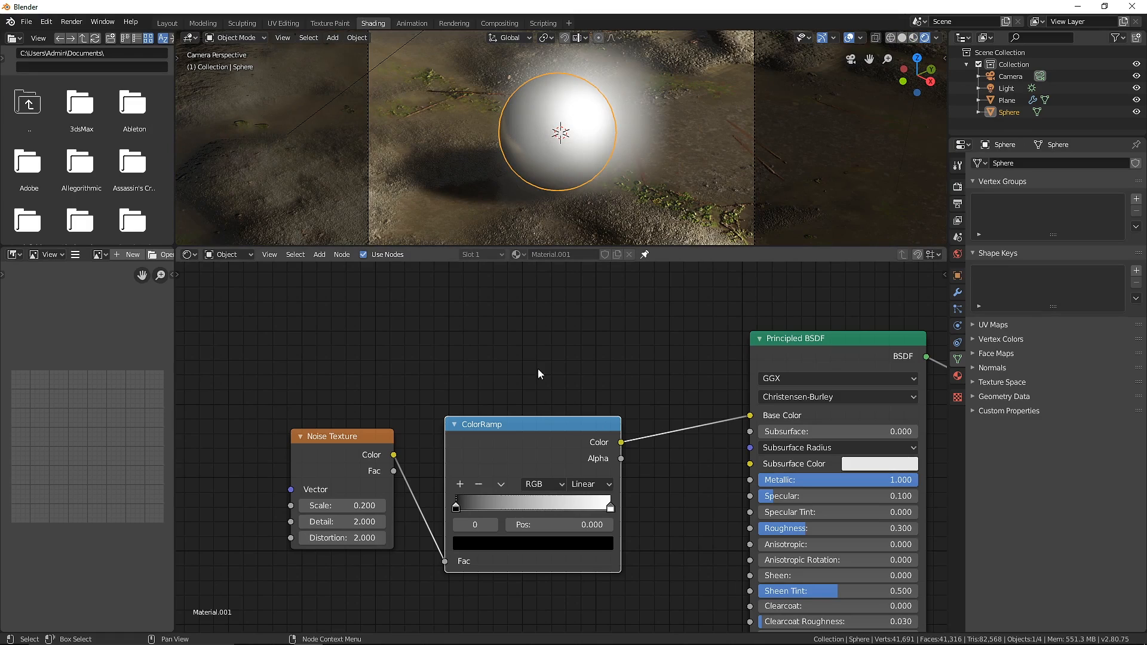
- Move the ColorRamp's black stop to about 0.464 and bring the white stop close after it for sharper contrast
drag(457, 514, 527, 519)
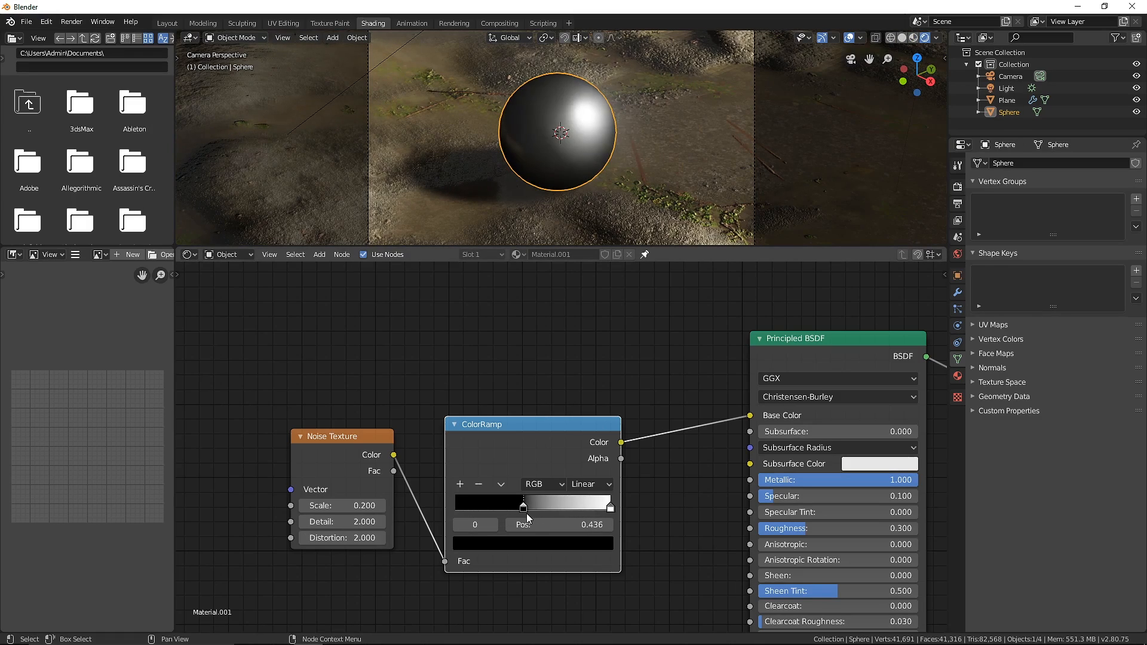
mouse_move(613, 510)
mouse_down()
mouse_move(590, 505)
mouse_move(611, 512)
mouse_up()
drag(609, 511, 531, 513)
double_click(364, 505)
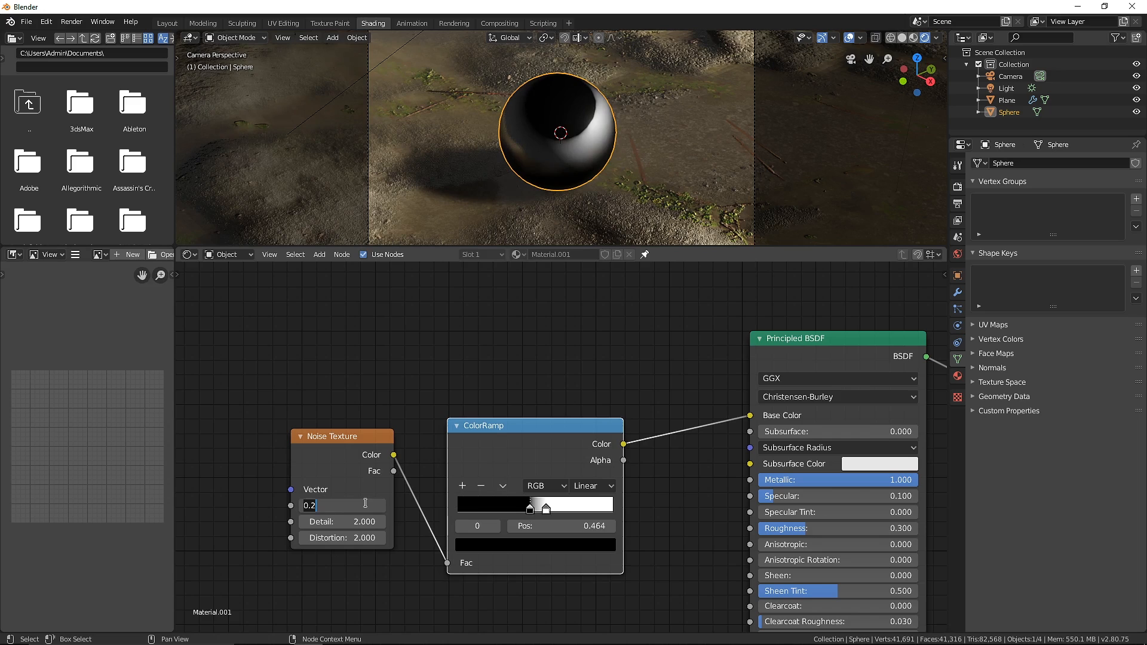
text(.1)
key(Return)
key(ctrl+z)
- Set the Noise Texture's Scale to 5
middle_drag(355, 553, 381, 504)
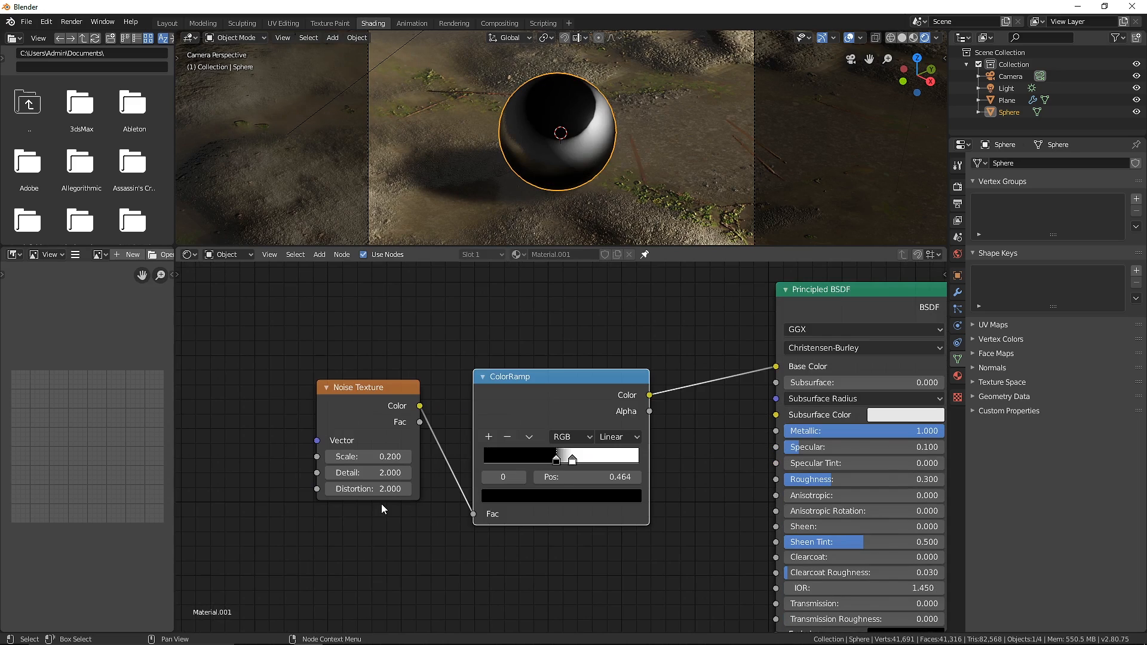
click(380, 457)
text(5)
key(Return)
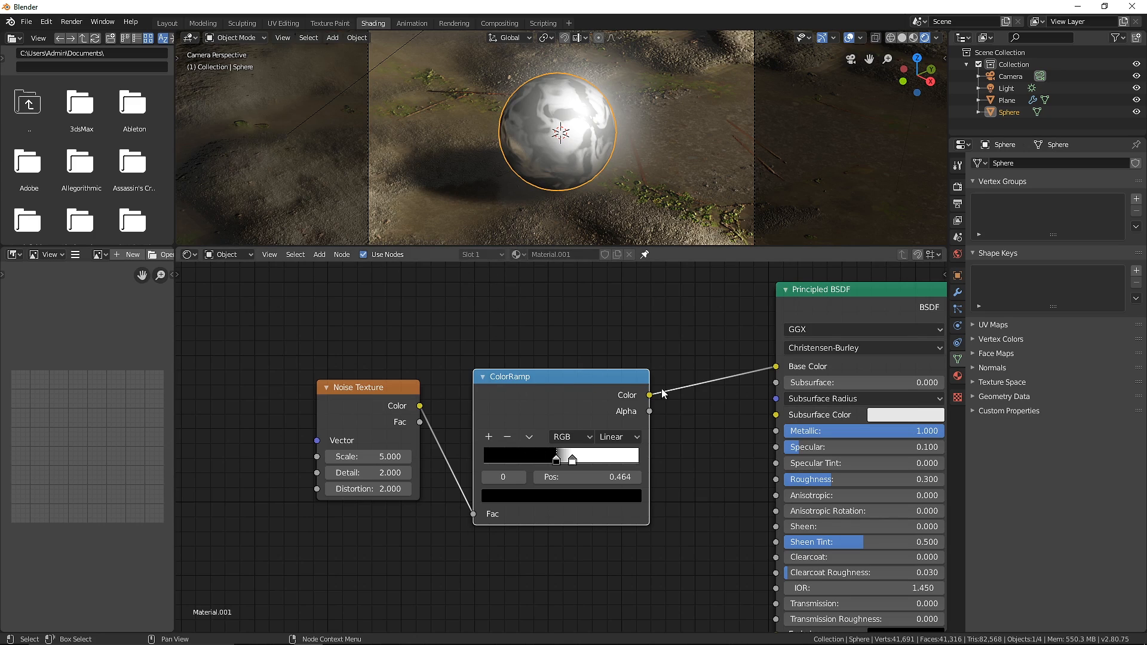
- Add an Emission shader node to the sphere's material, placing it beside the ColorRamp
middle_drag(680, 328, 620, 403)
scroll(620, 404, down, 1)
key(shift+a)
click(464, 355)
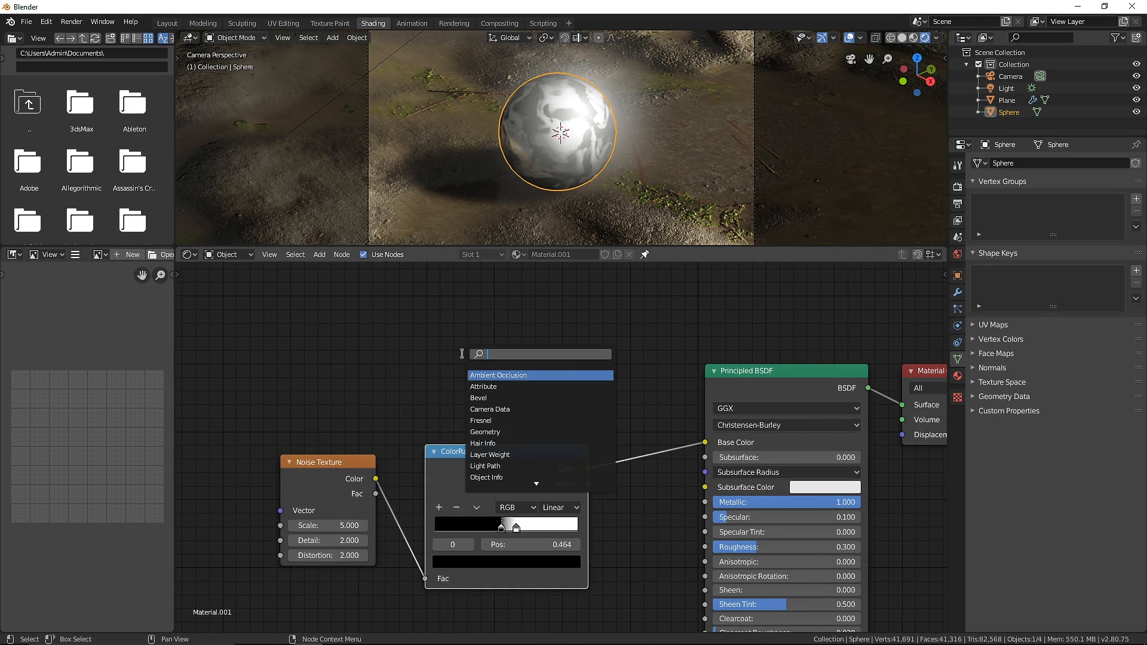
text(emi)
click(520, 375)
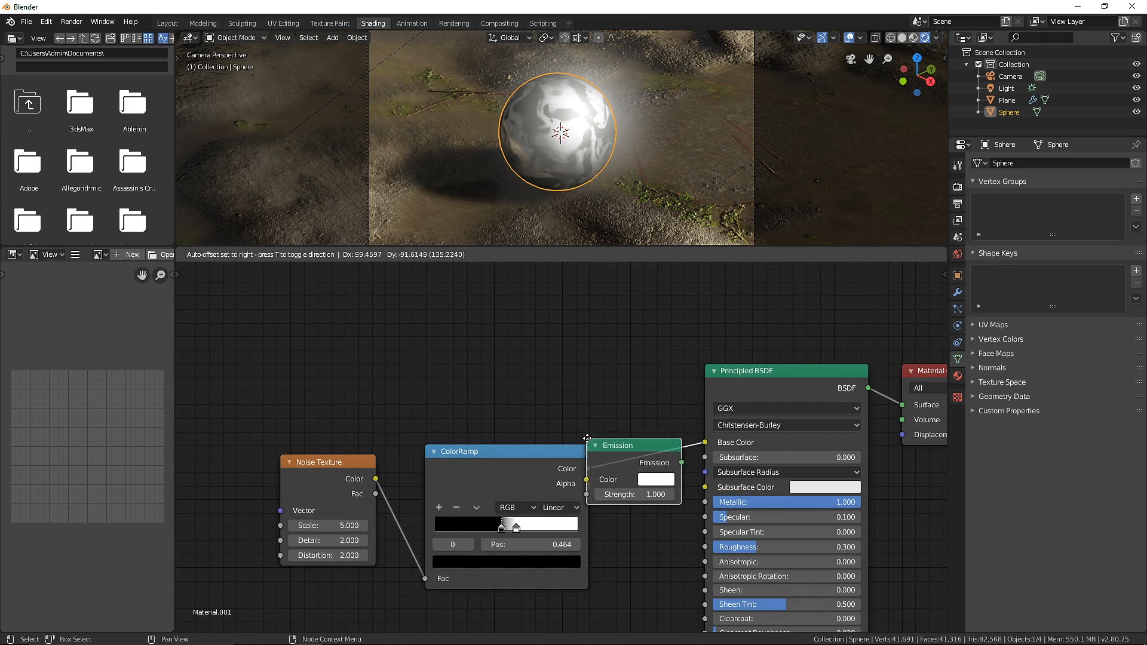
click(538, 617)
- Connect the ColorRamp's Color output to the Emission's Color and spread out the nodes, with Emission above the Principled BSDF
middle_drag(596, 520, 641, 399)
drag(575, 336, 539, 340)
drag(409, 348, 344, 347)
drag(532, 344, 666, 387)
middle_drag(676, 449, 658, 509)
drag(648, 438, 596, 290)
middle_drag(681, 357, 681, 397)
drag(772, 359, 733, 475)
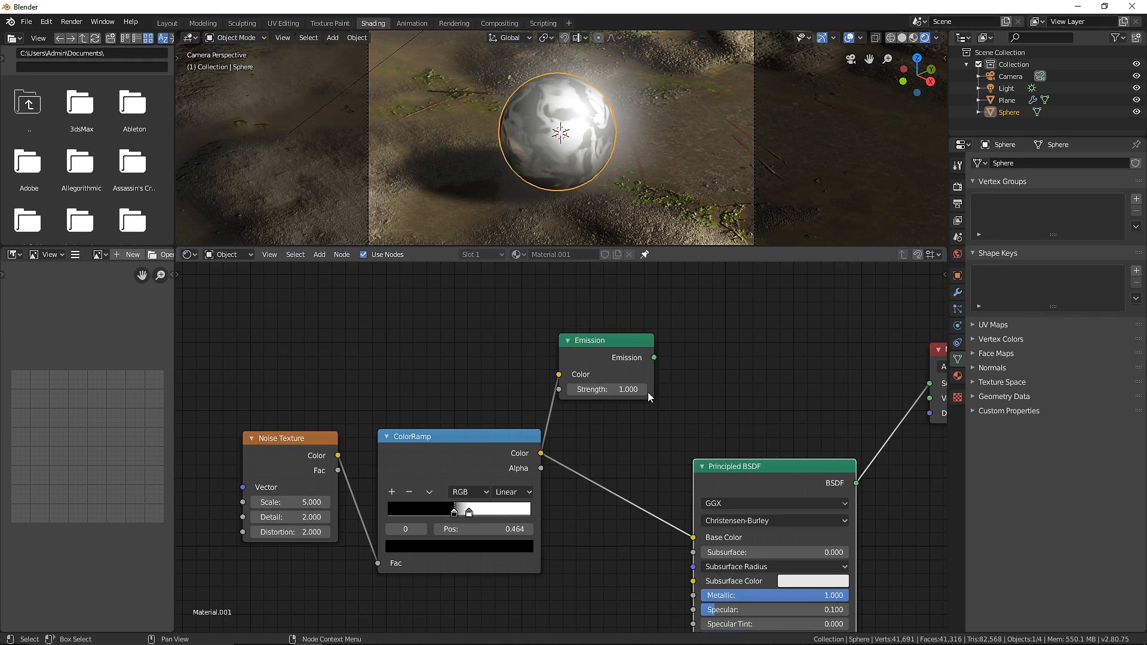
drag(622, 352, 620, 332)
- Add a Mix Shader node between the two shaders and the Material Output
key(shift+a)
click(708, 332)
text(mix)
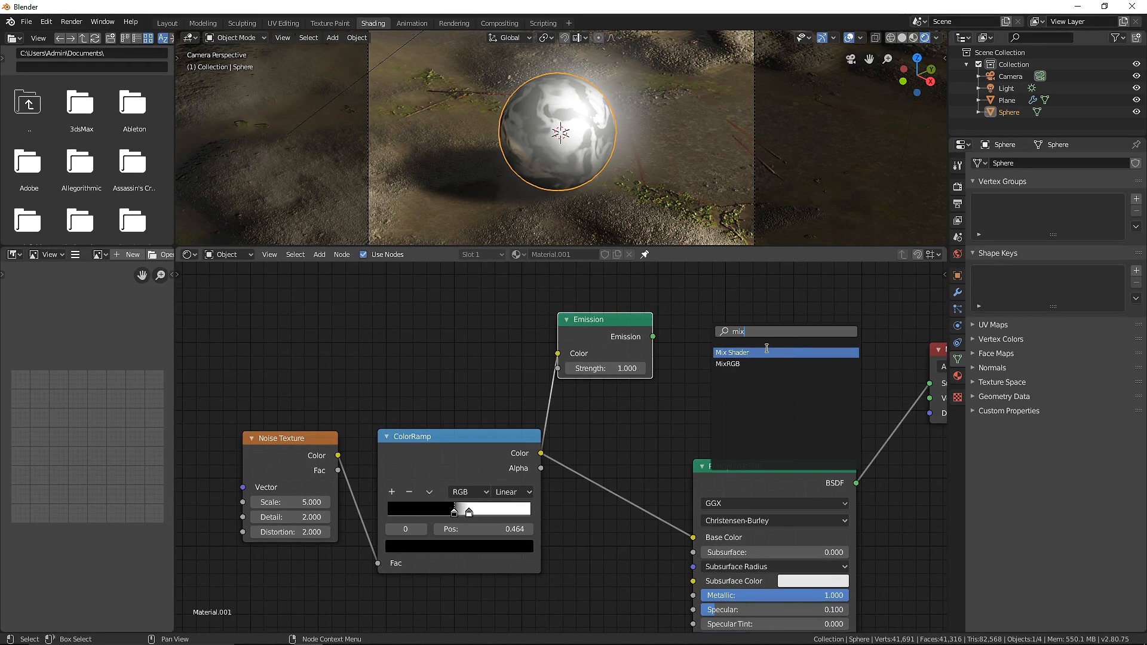
click(767, 352)
click(778, 359)
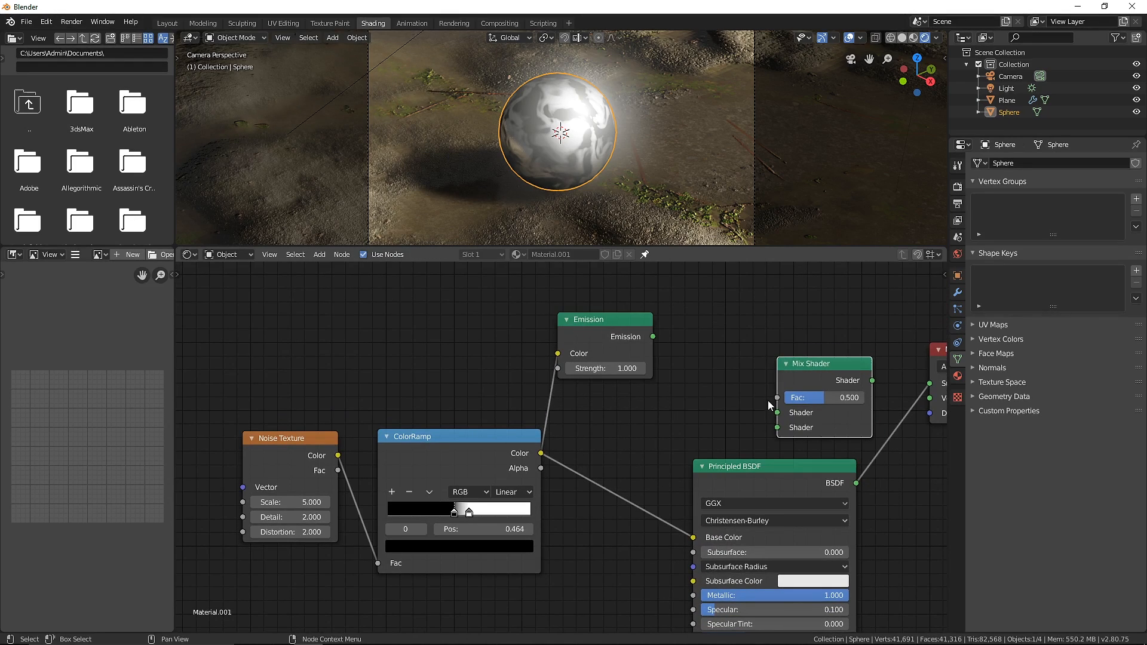
- Connect Emission and Principled BSDF to the Mix Shader's two shader inputs and link its output to the Material Output's Surface
drag(777, 412, 653, 336)
drag(779, 480, 777, 427)
middle_drag(852, 463, 746, 490)
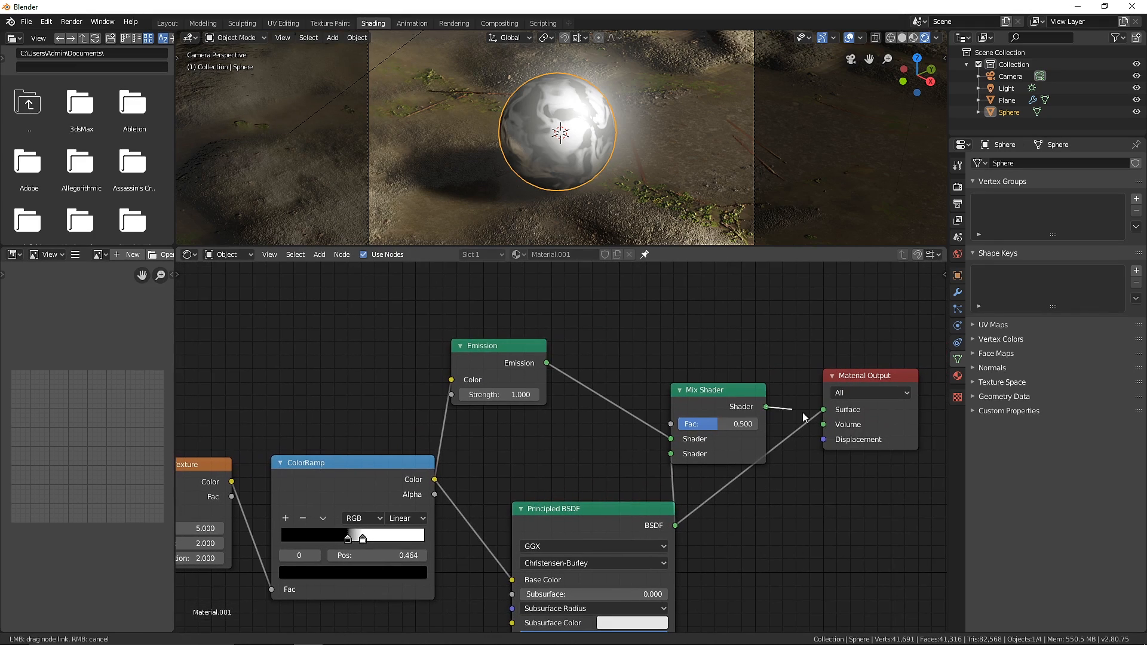
drag(806, 397, 823, 409)
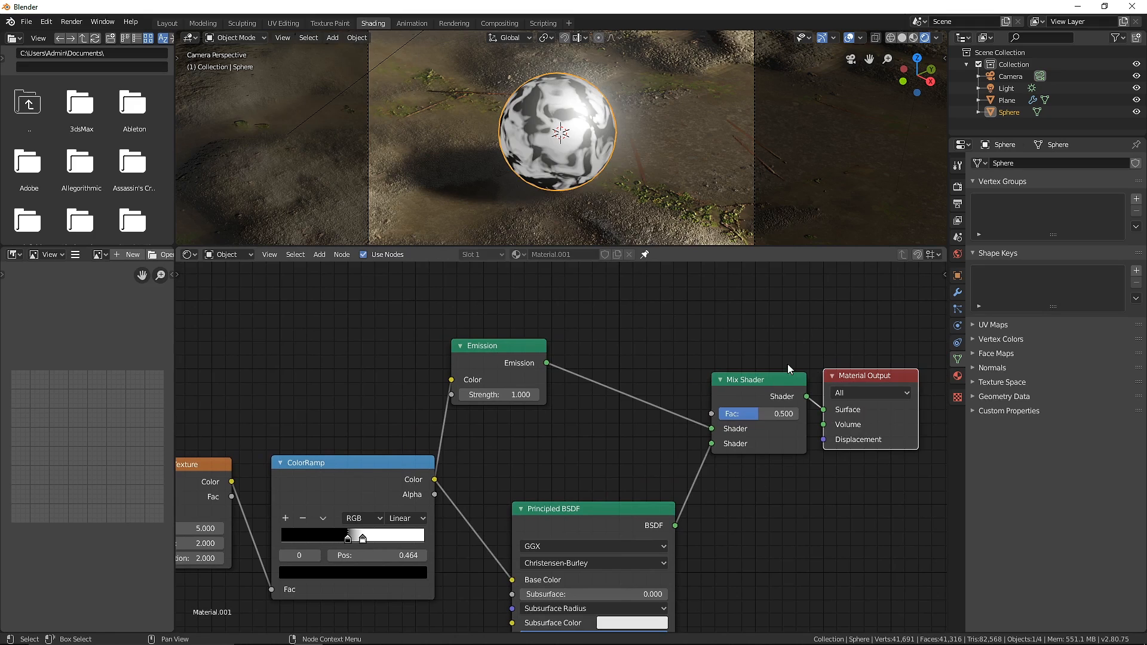
- Set the Emission node's Strength to 10 after trying 50
scroll(788, 364, down, 1)
click(512, 366)
click(506, 398)
text(5)
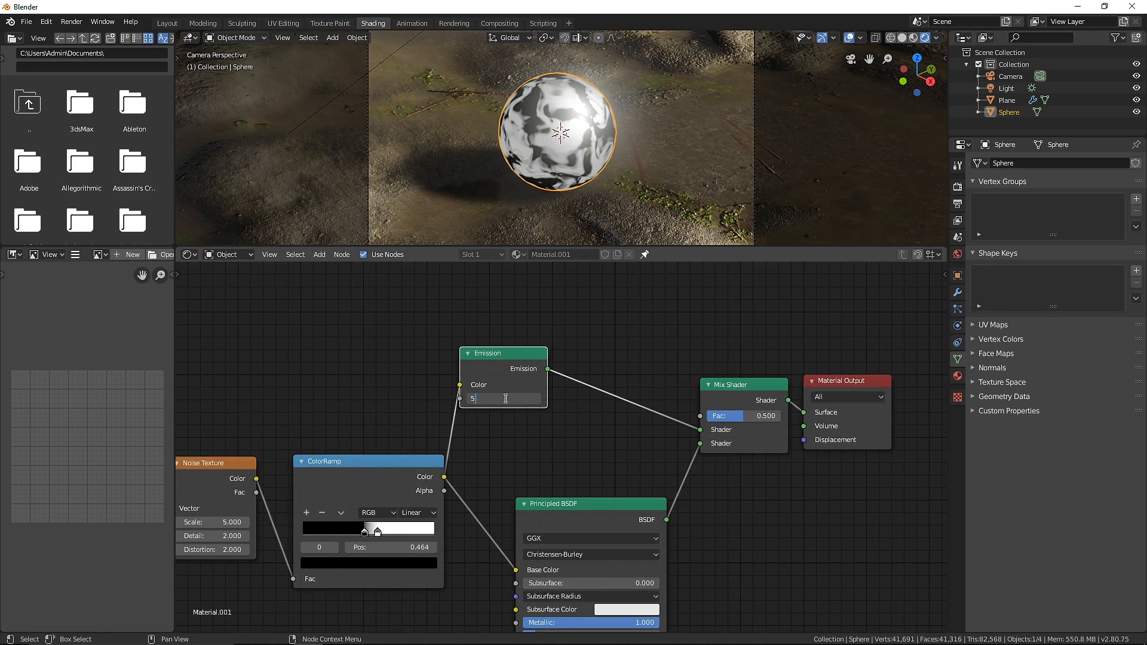
text(0)
key(Return)
click(522, 399)
text(10)
key(Return)
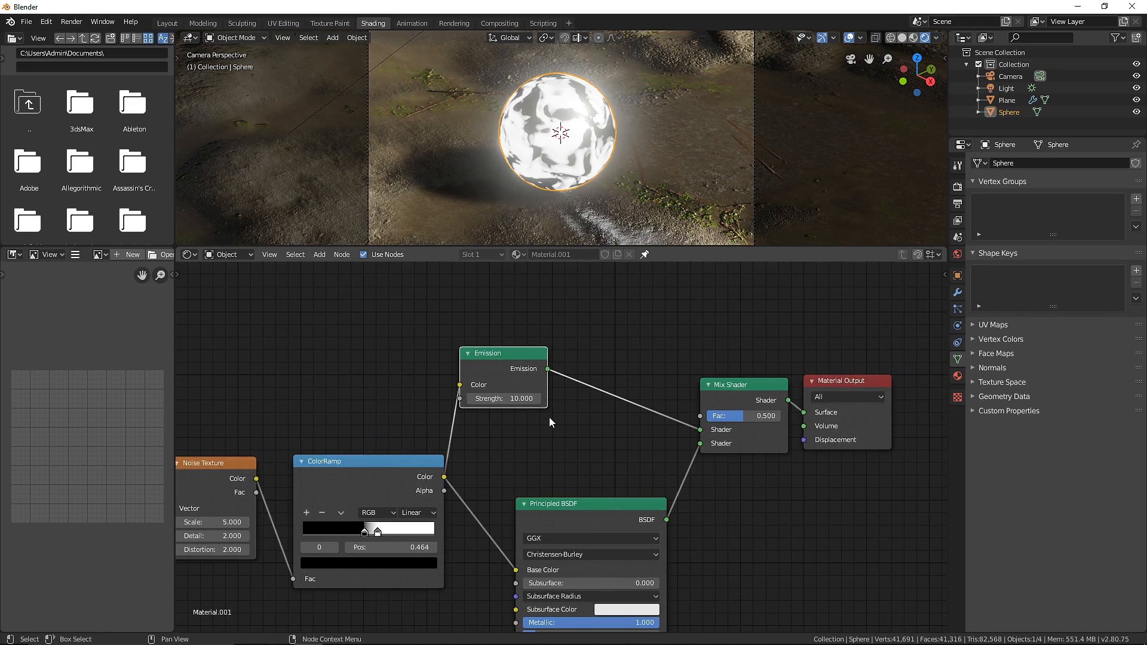
- Move the ColorRamp's white stop to about 0.627 with the black stop just before it, and recolour the white stop bright blue (hue 0.550)
middle_drag(550, 422, 618, 388)
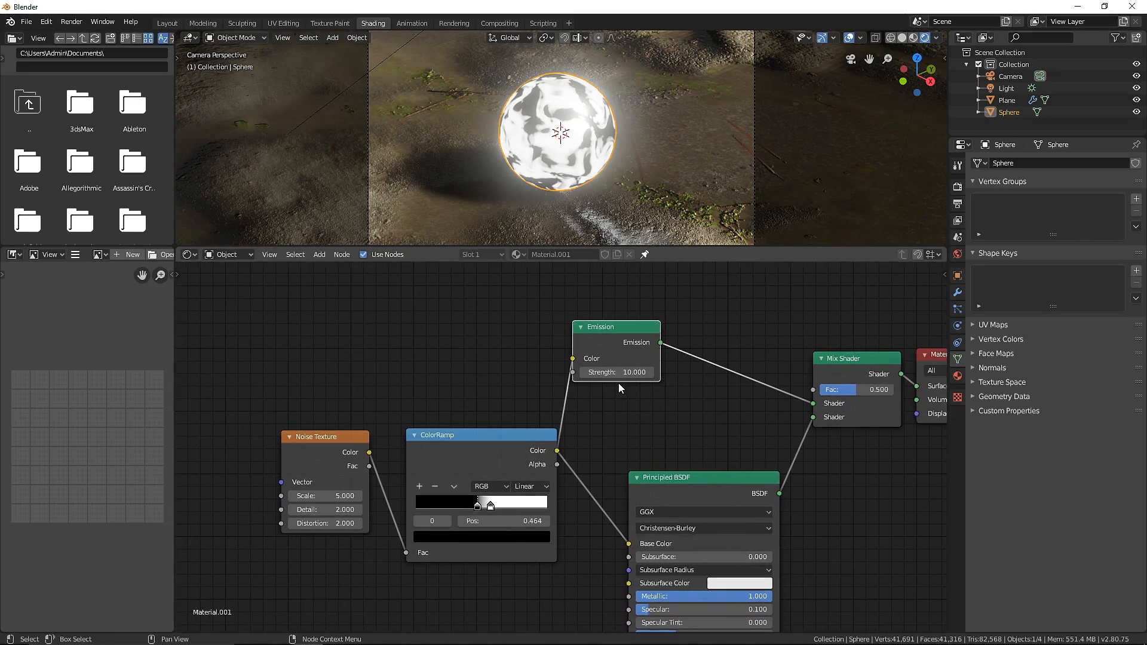
click(514, 509)
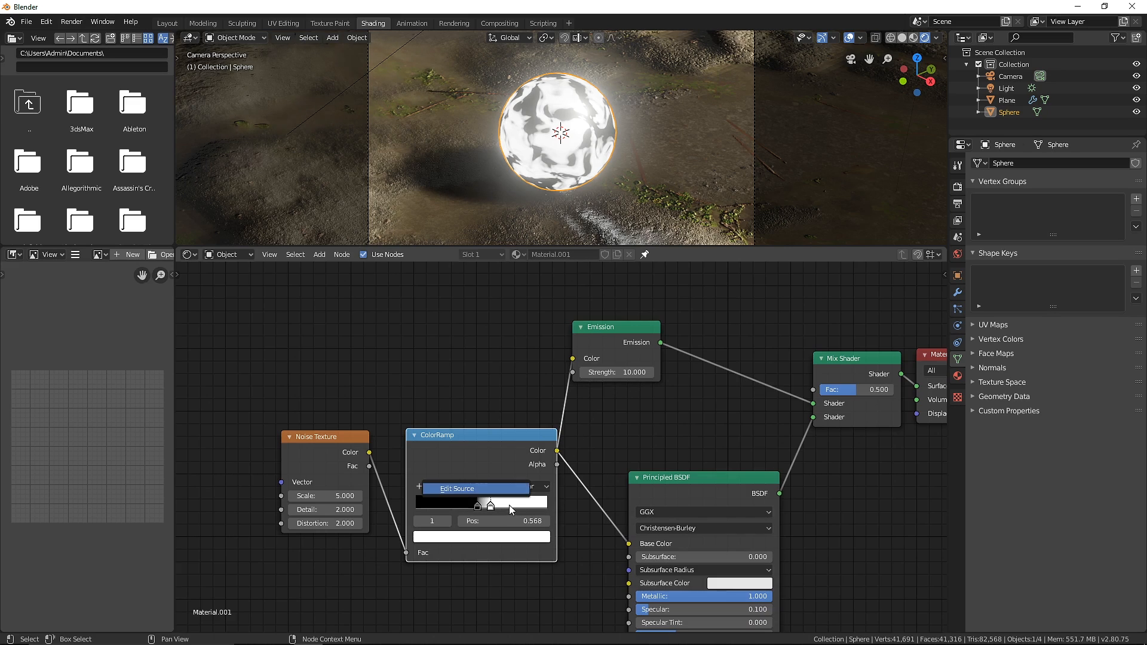
key(g)
key(Escape)
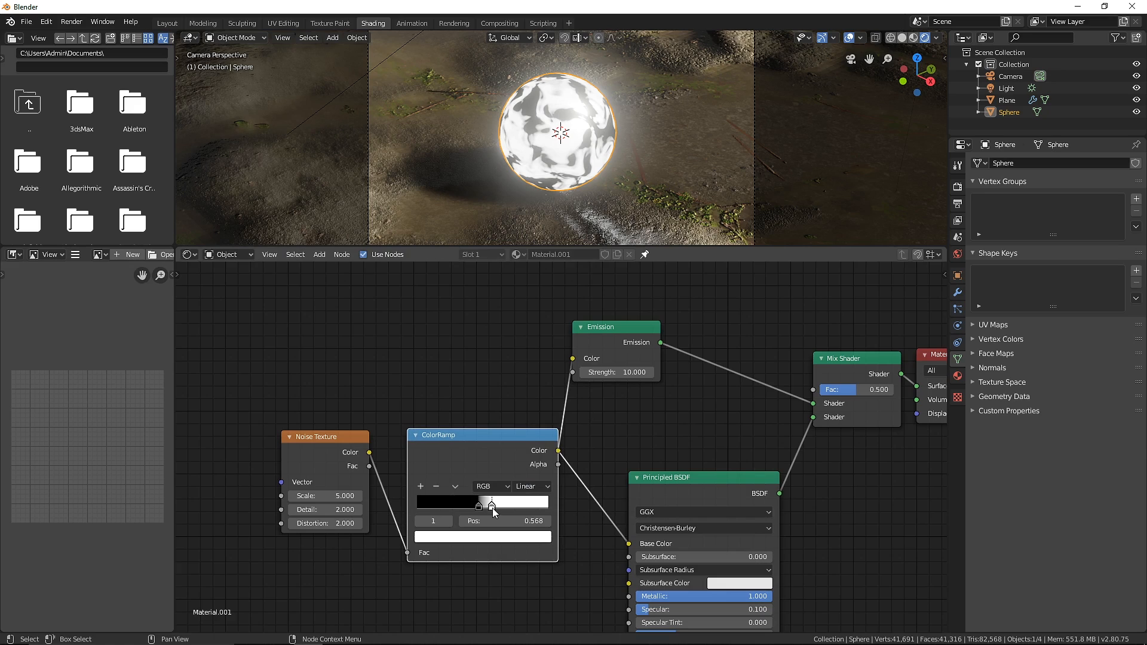
mouse_move(493, 509)
mouse_down()
mouse_move(509, 513)
mouse_move(480, 508)
mouse_move(501, 508)
mouse_up()
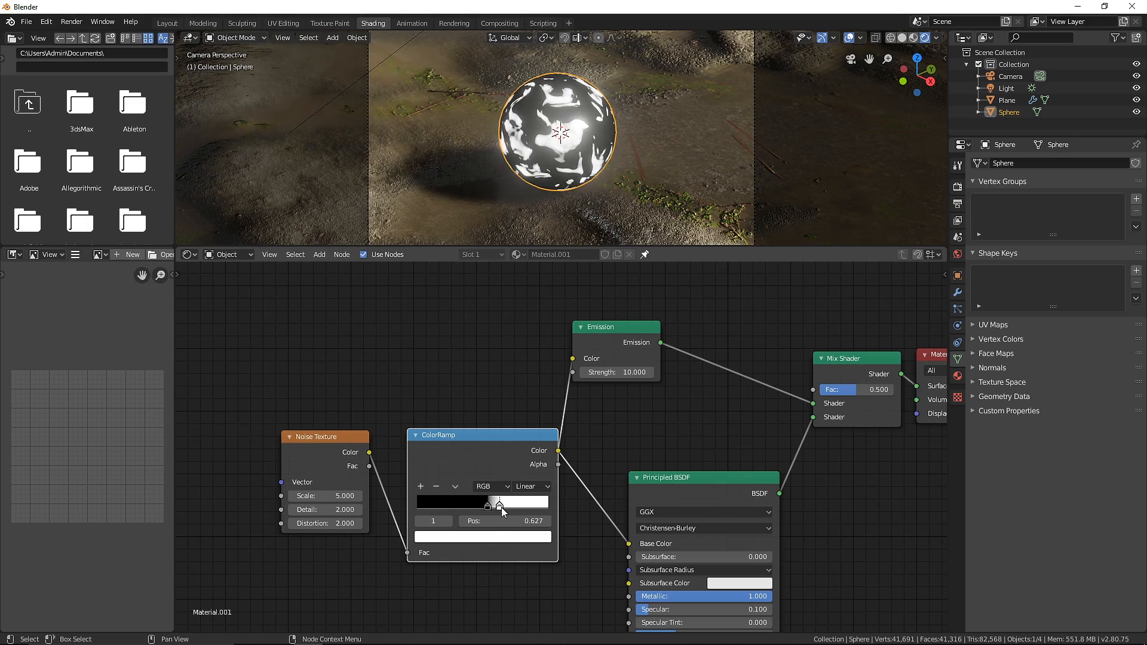
click(532, 538)
drag(482, 407, 488, 359)
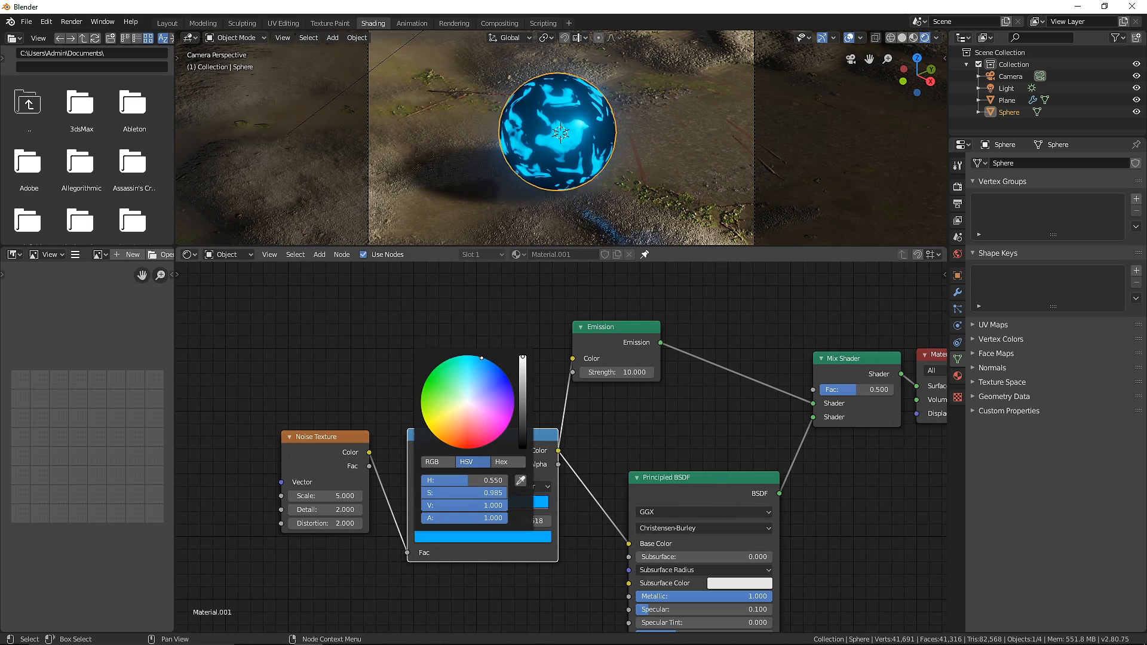
- Return to the Layout workspace and add a Subdivision Surface modifier to the sphere
click(168, 23)
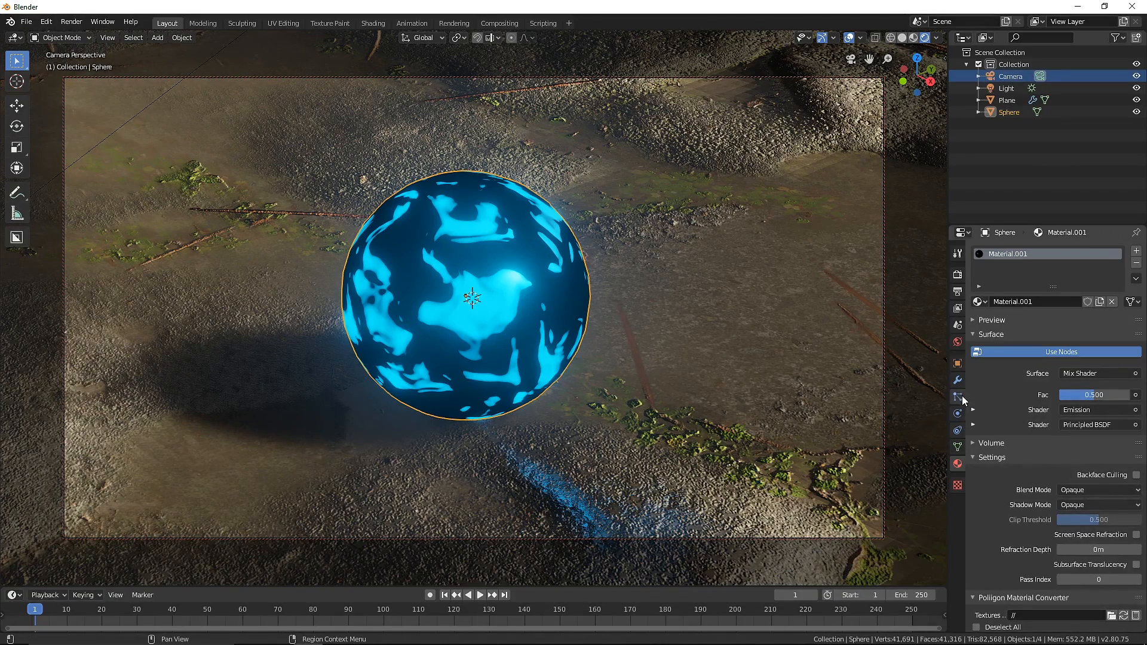
click(958, 380)
click(1014, 250)
click(930, 449)
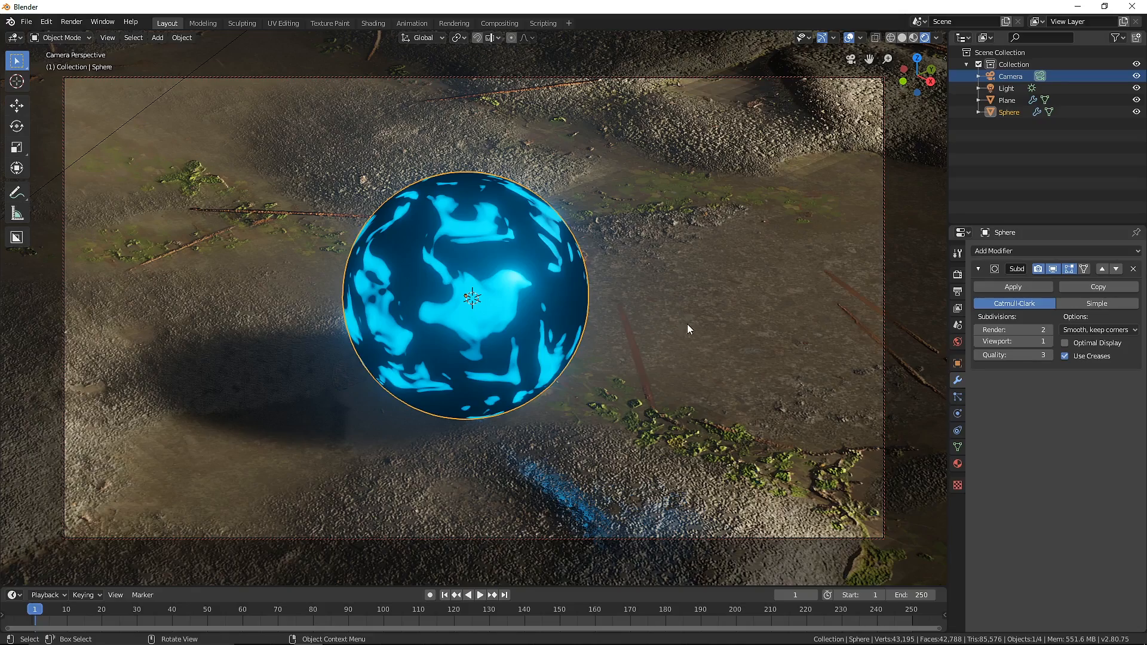
- Reframe the camera from a lower angle showing the sphere and its puddle reflection, and render the image
middle_drag(687, 329, 470, 292)
click(469, 292)
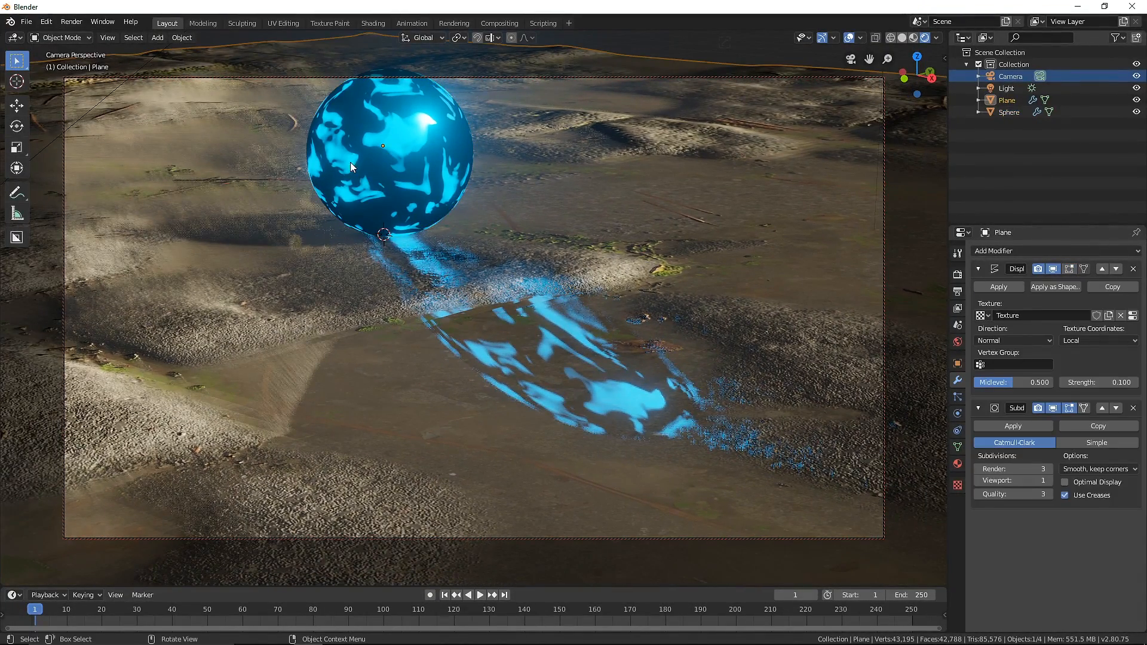
click(72, 22)
click(89, 43)
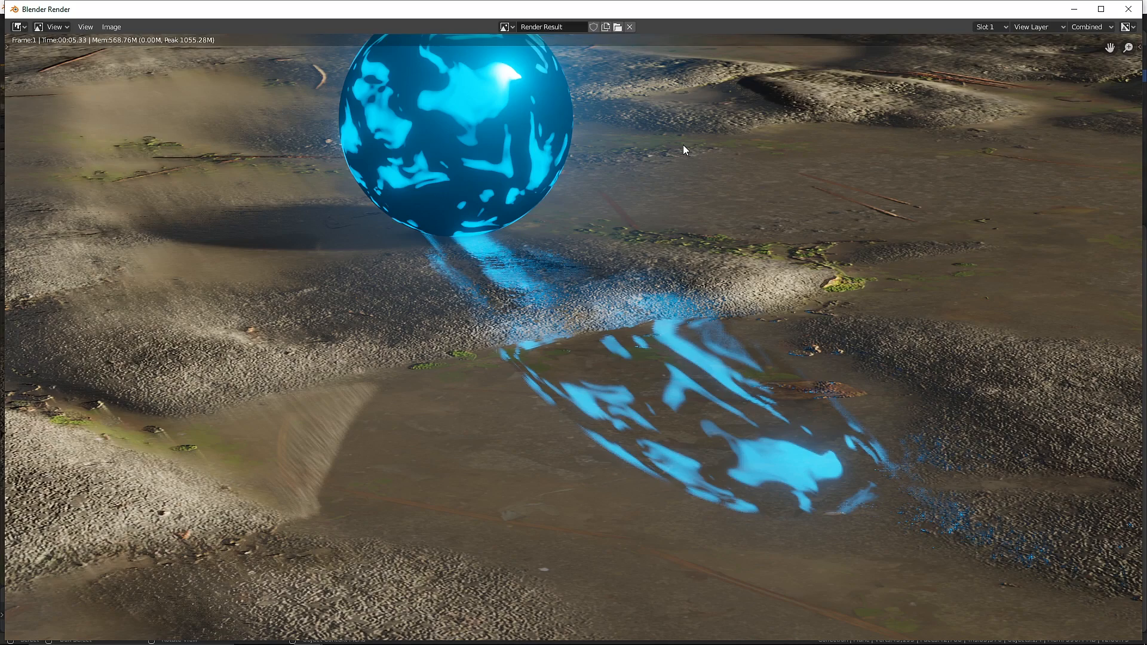
click(1131, 7)
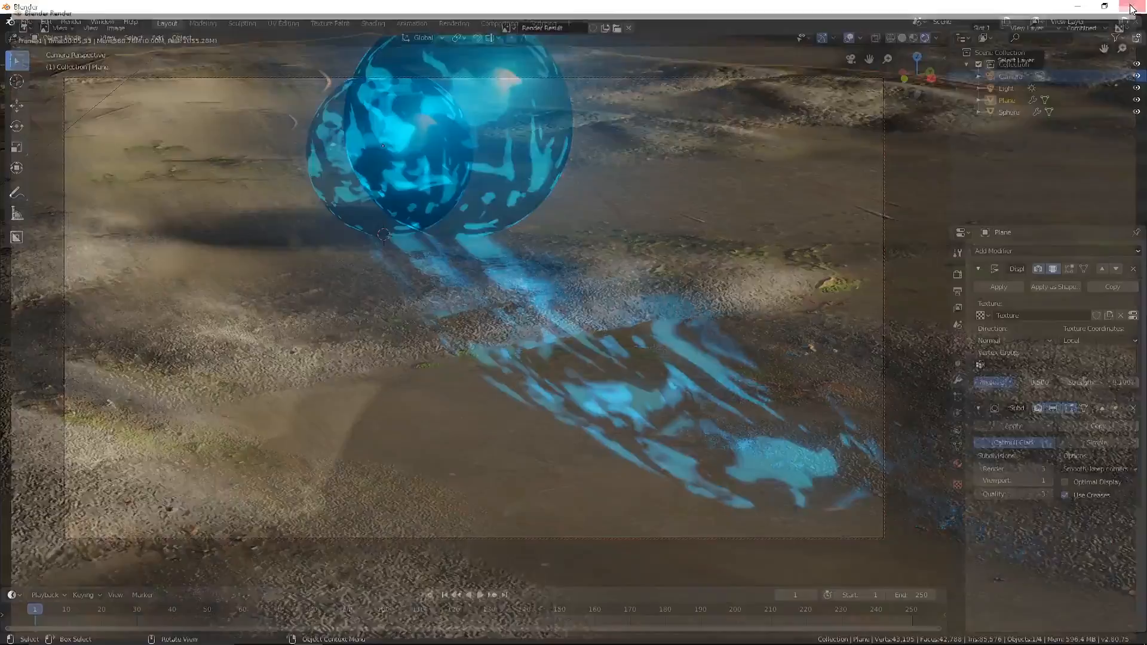